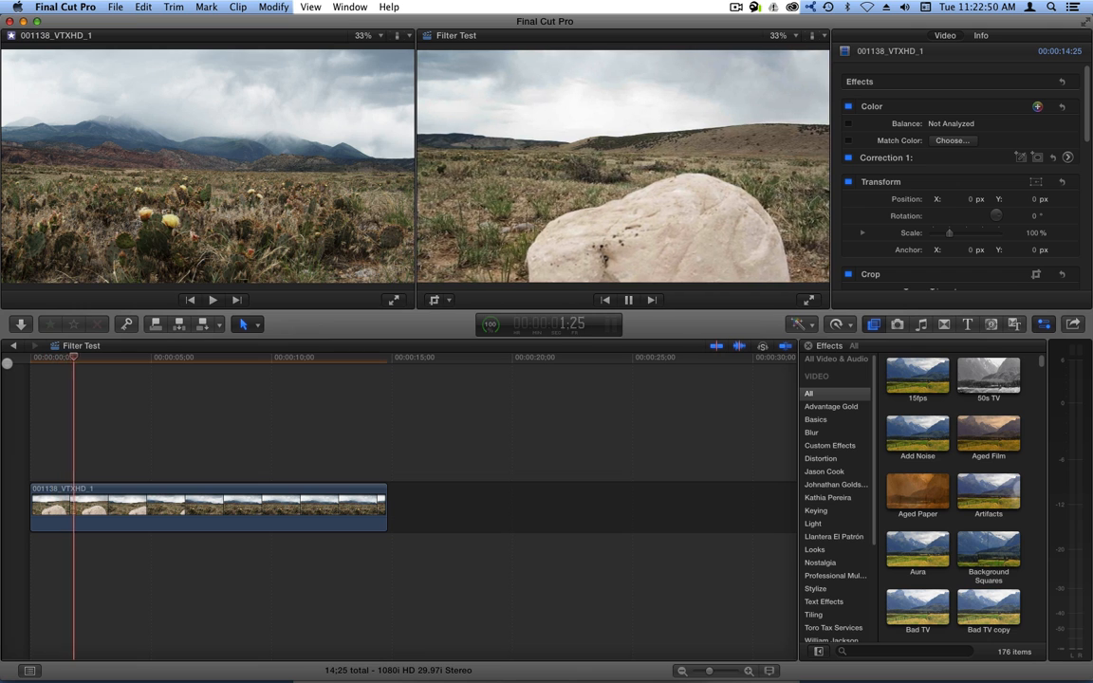
Stop playback, return the playhead to the timeline start, and pick the 15fps effect.
key(space)
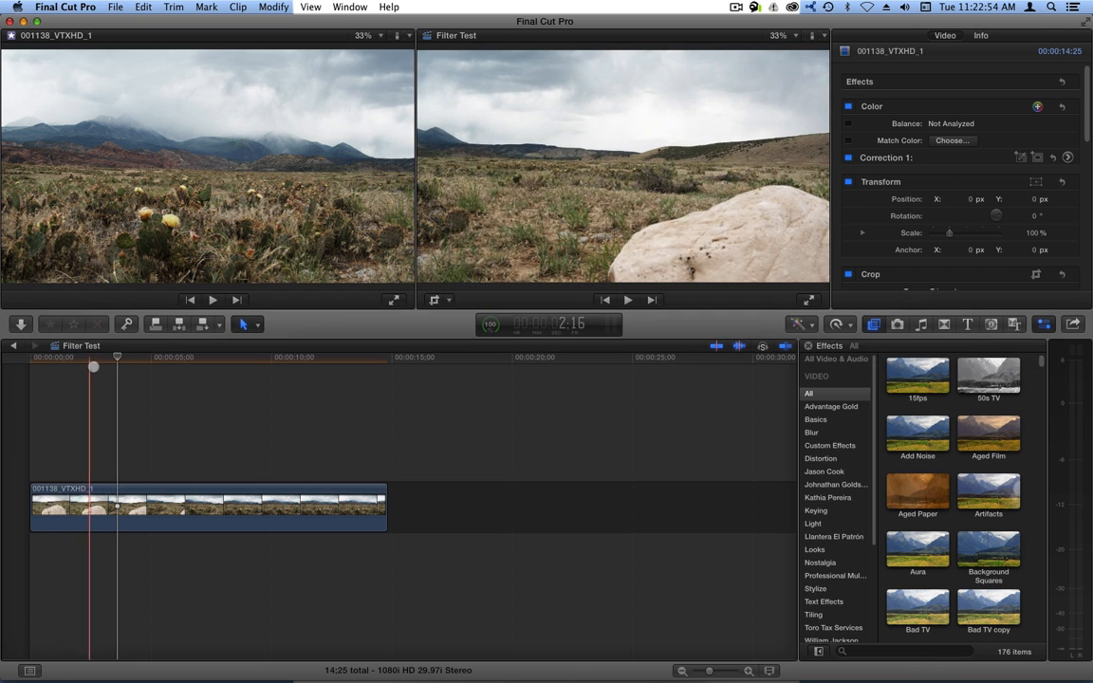
click(29, 361)
click(892, 373)
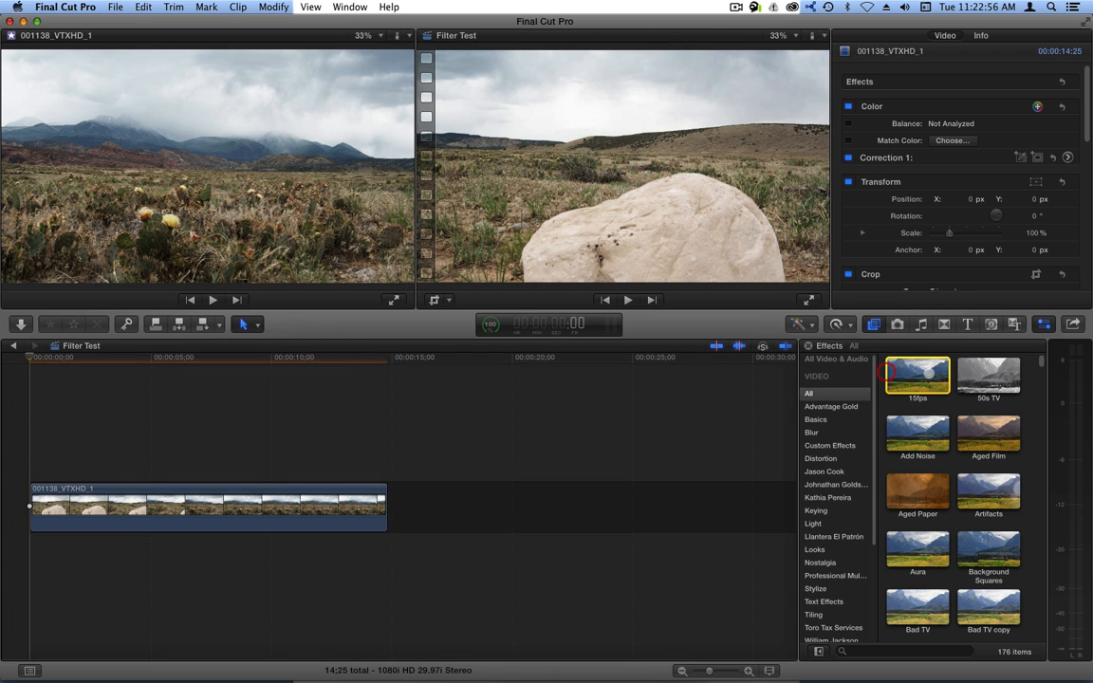
Apply the 15fps effect to the landscape clip and play it back to preview.
drag(892, 373, 142, 498)
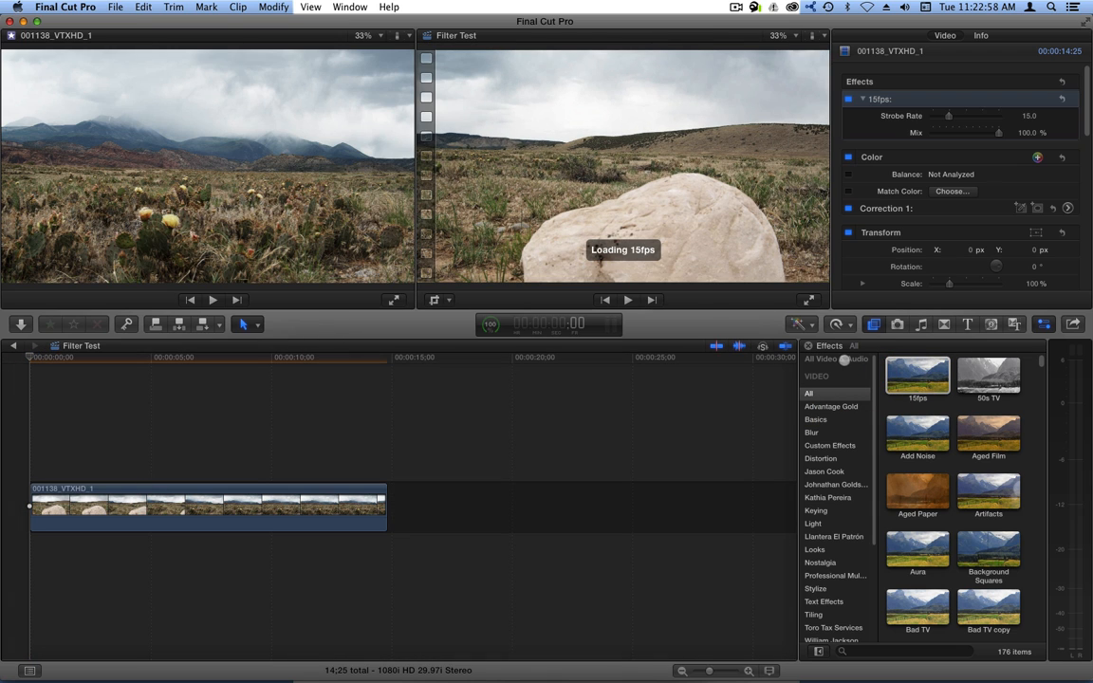
click(926, 383)
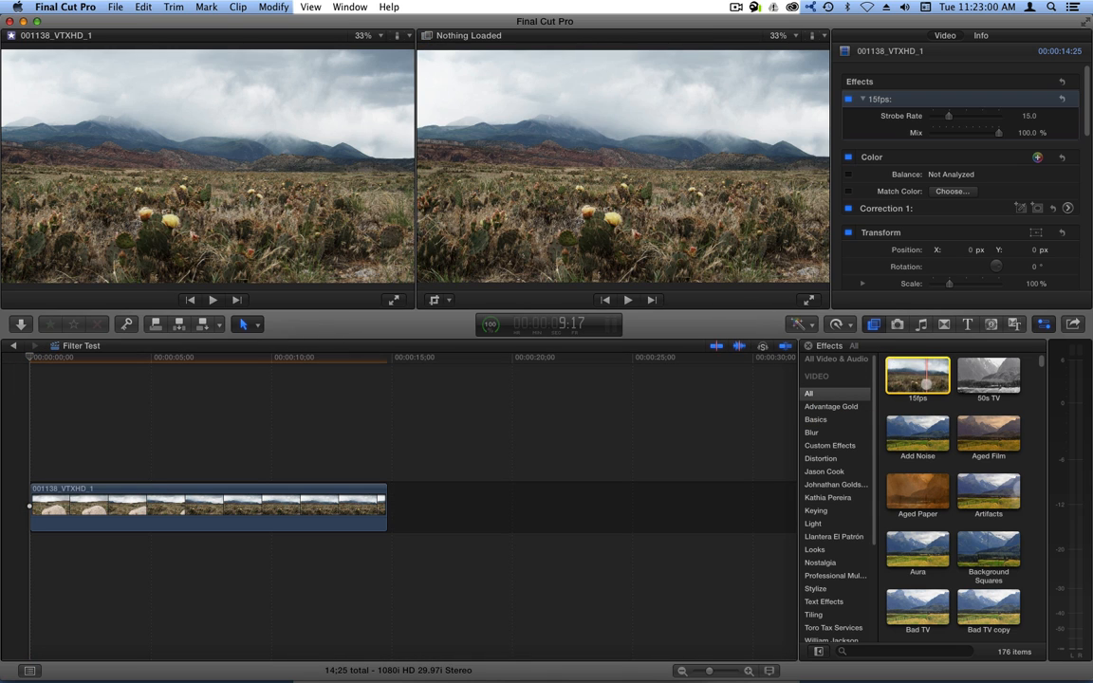
click(129, 359)
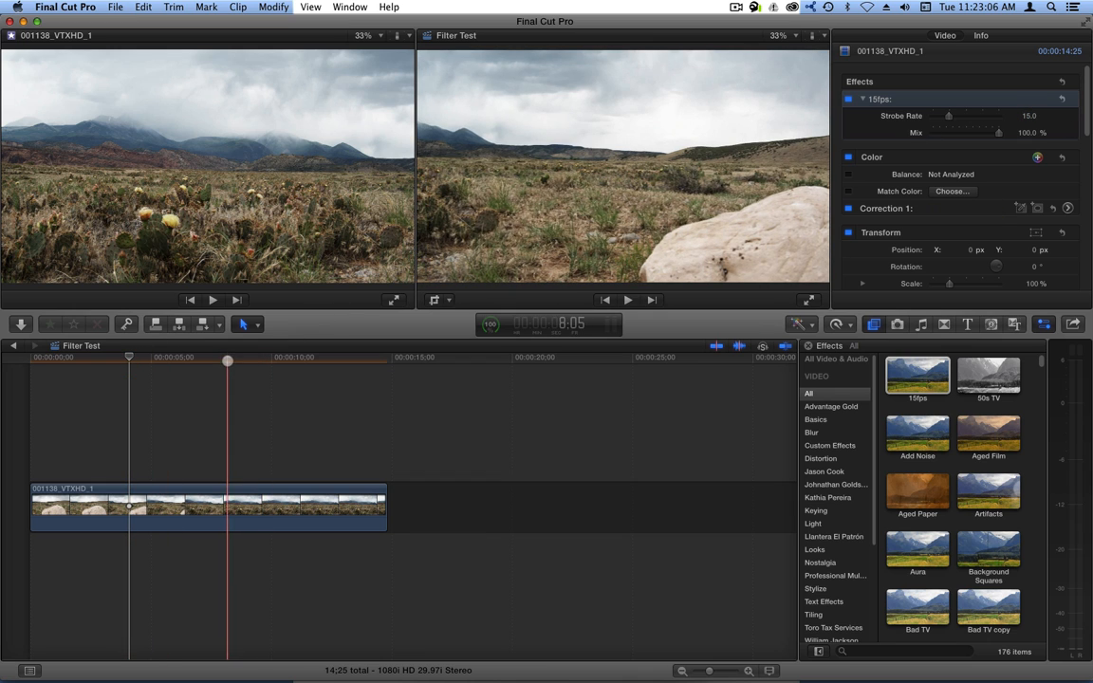
key(space)
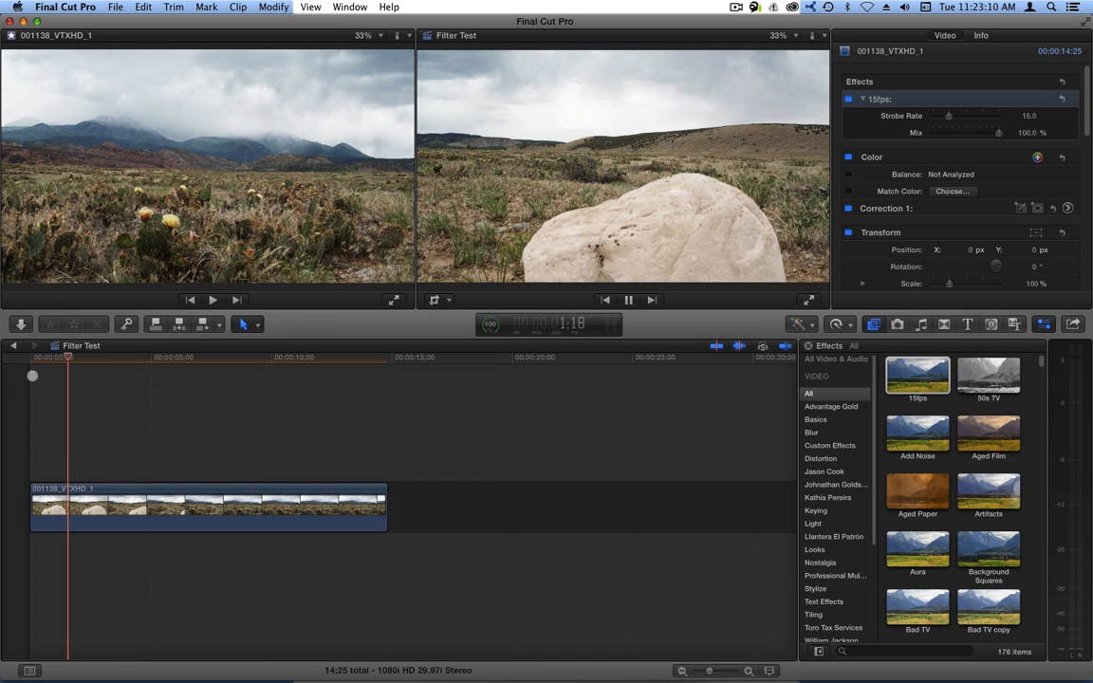
key(space)
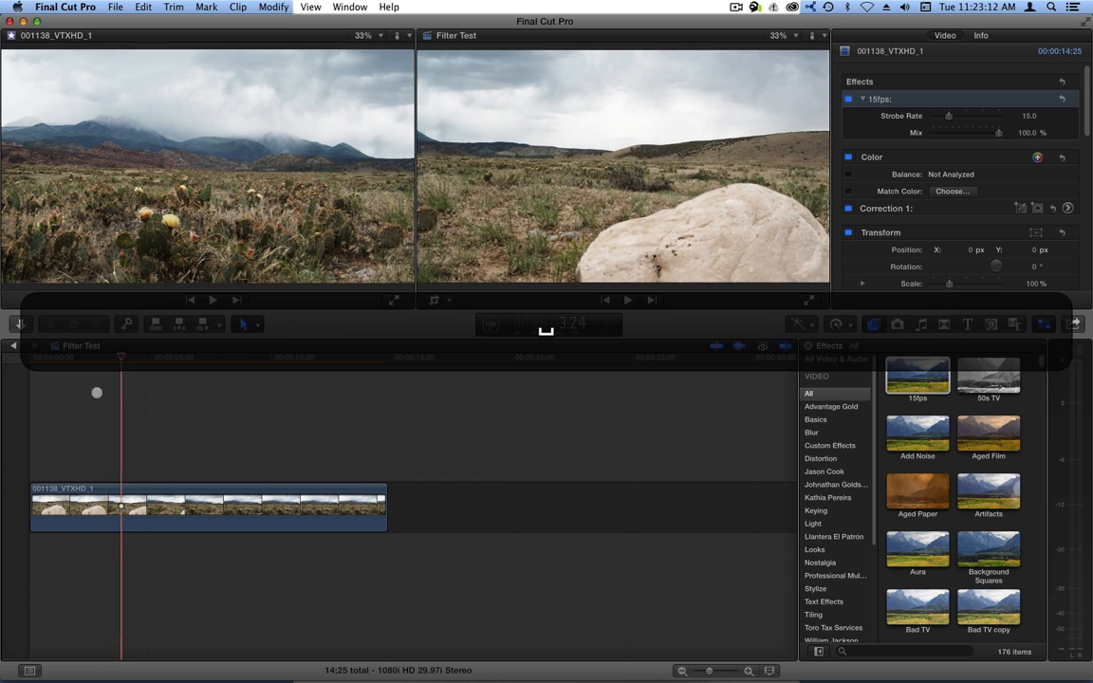
Select the whole landscape clip and render it with Control-R.
key(r)
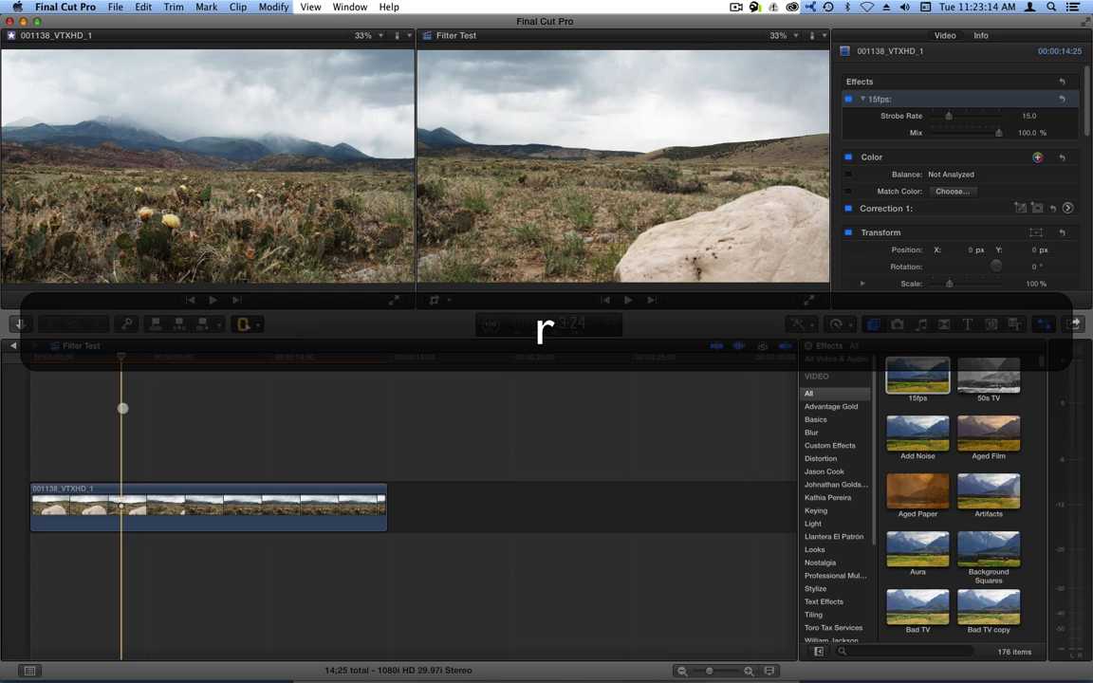
click(173, 493)
click(110, 563)
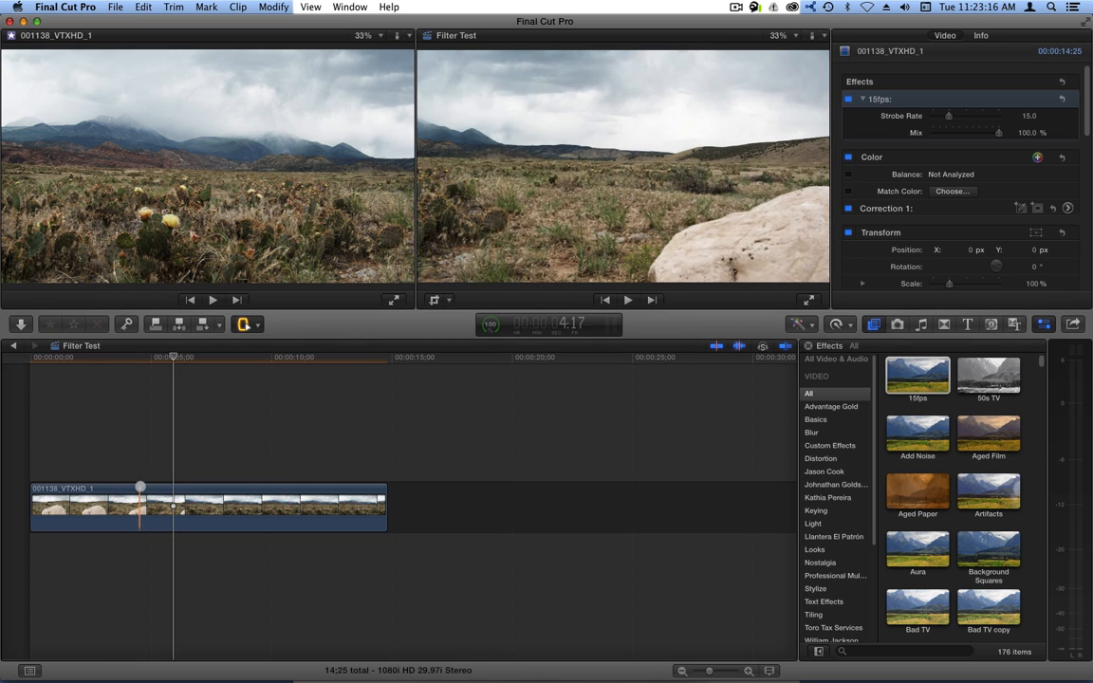
key(a)
click(103, 546)
key(ctrl+r)
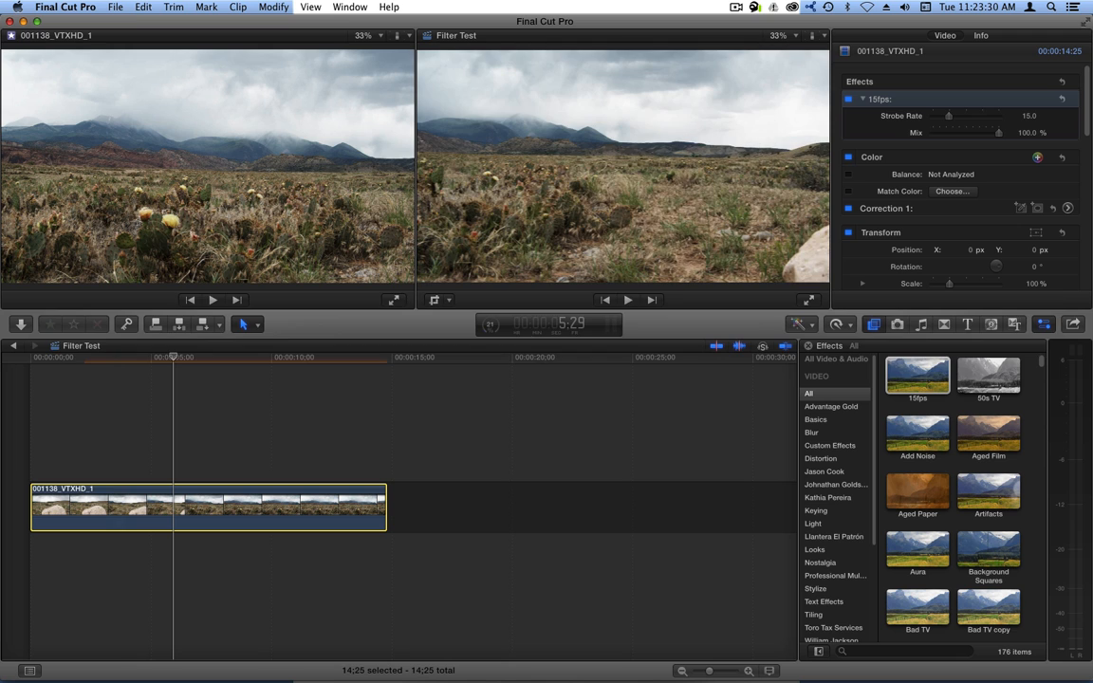
key(space)
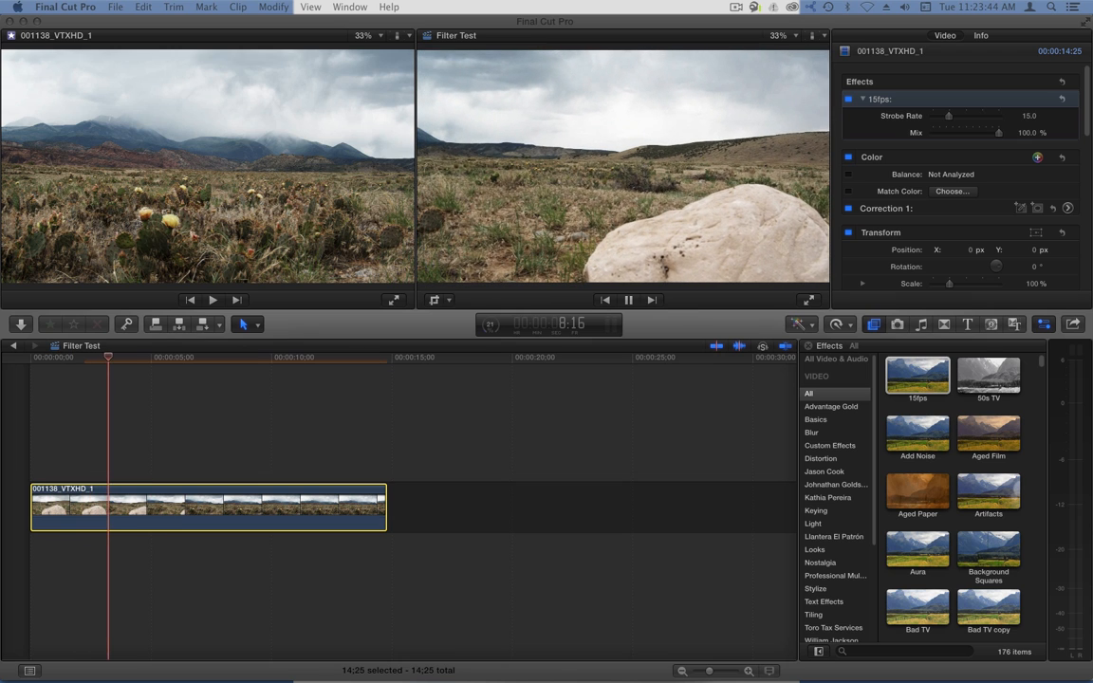
key(space)
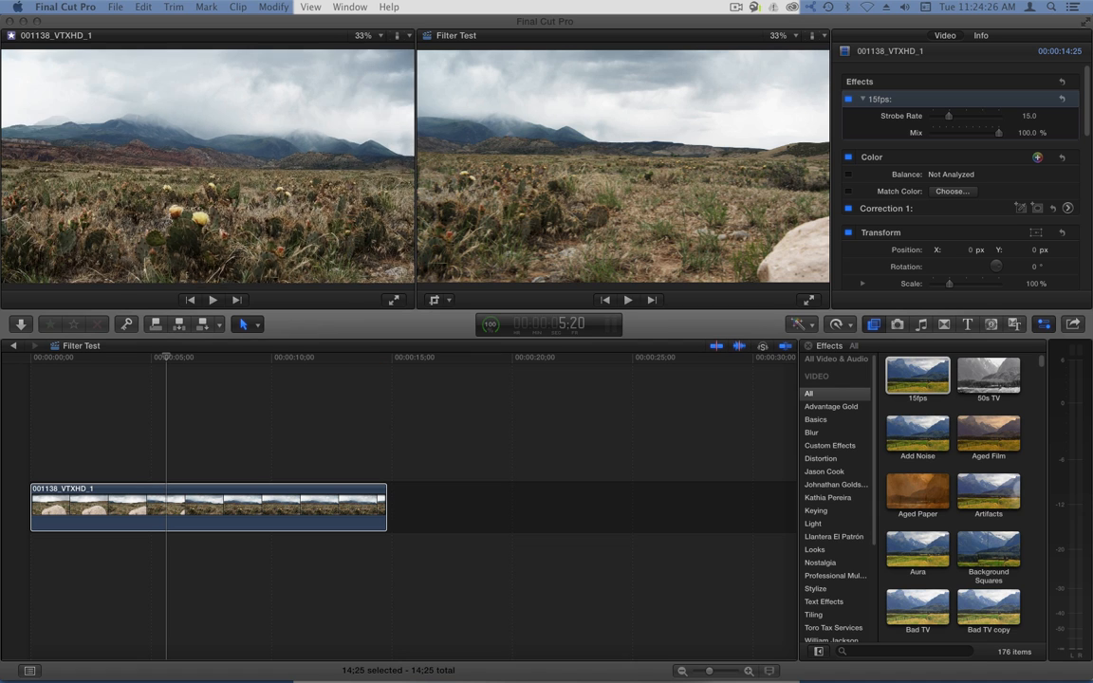
click(161, 378)
key(Home)
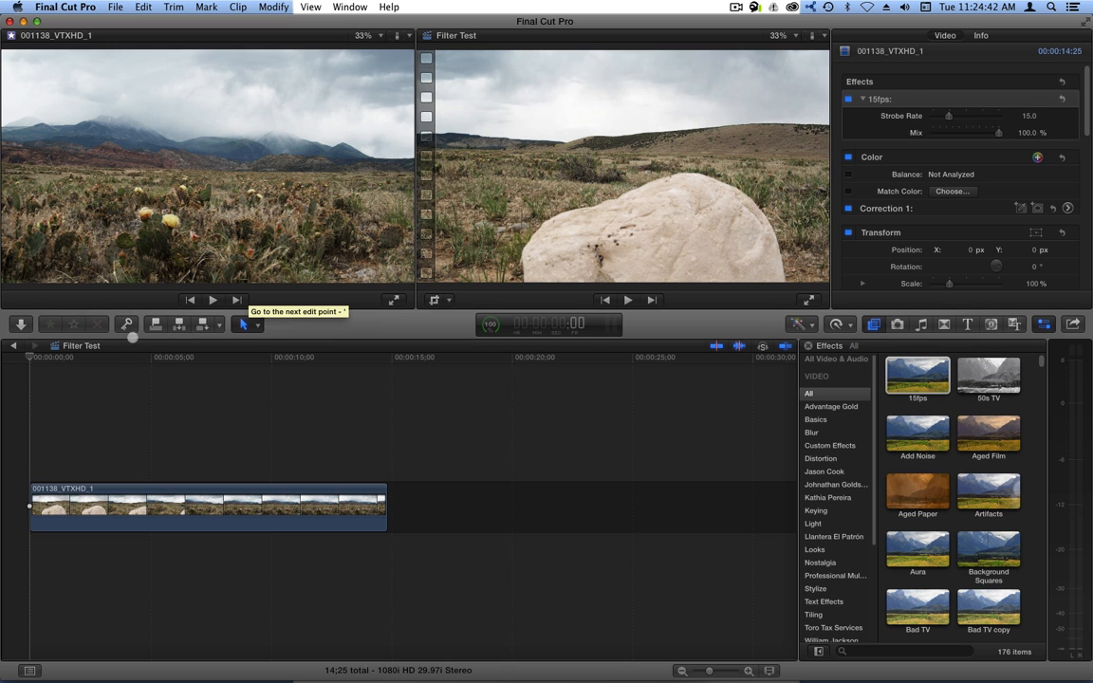
click(105, 358)
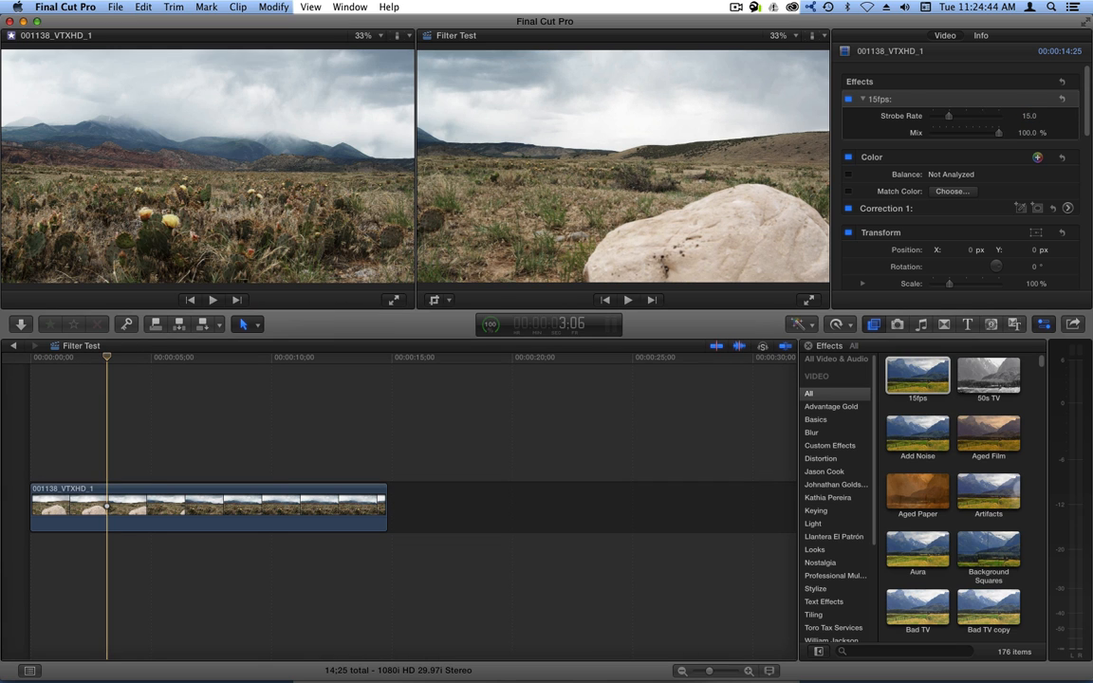
click(26, 360)
key(space)
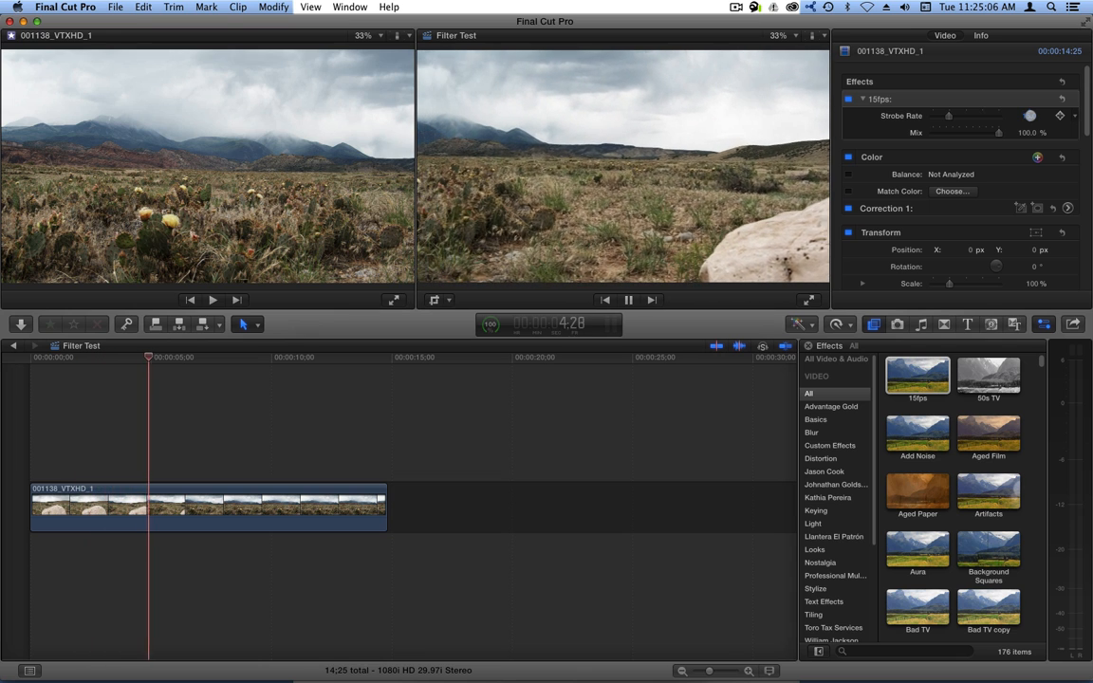
key(space)
click(898, 99)
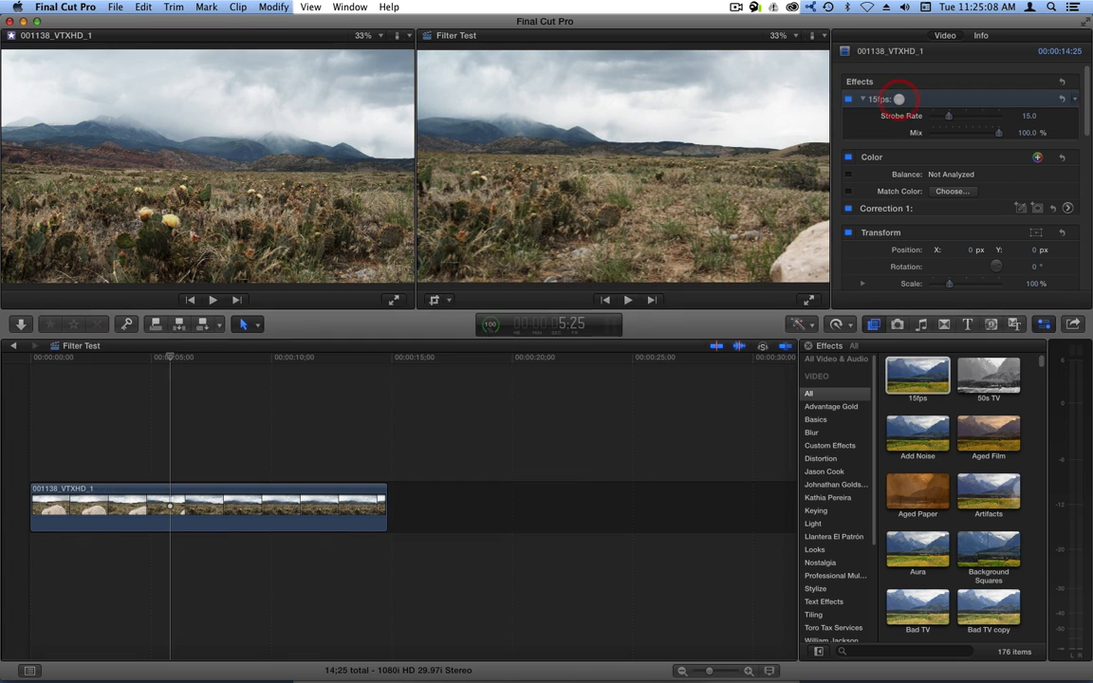
Replace the 15fps effect with 50s TV and expand its settings in the inspector.
key(BackSpace)
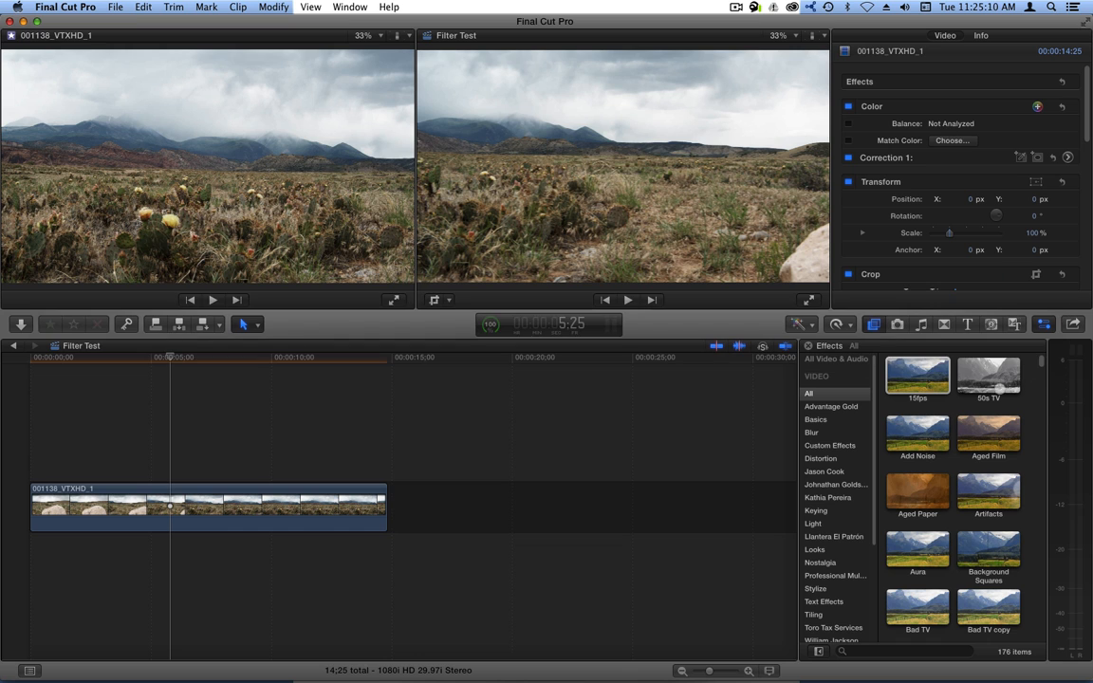
drag(992, 379, 209, 494)
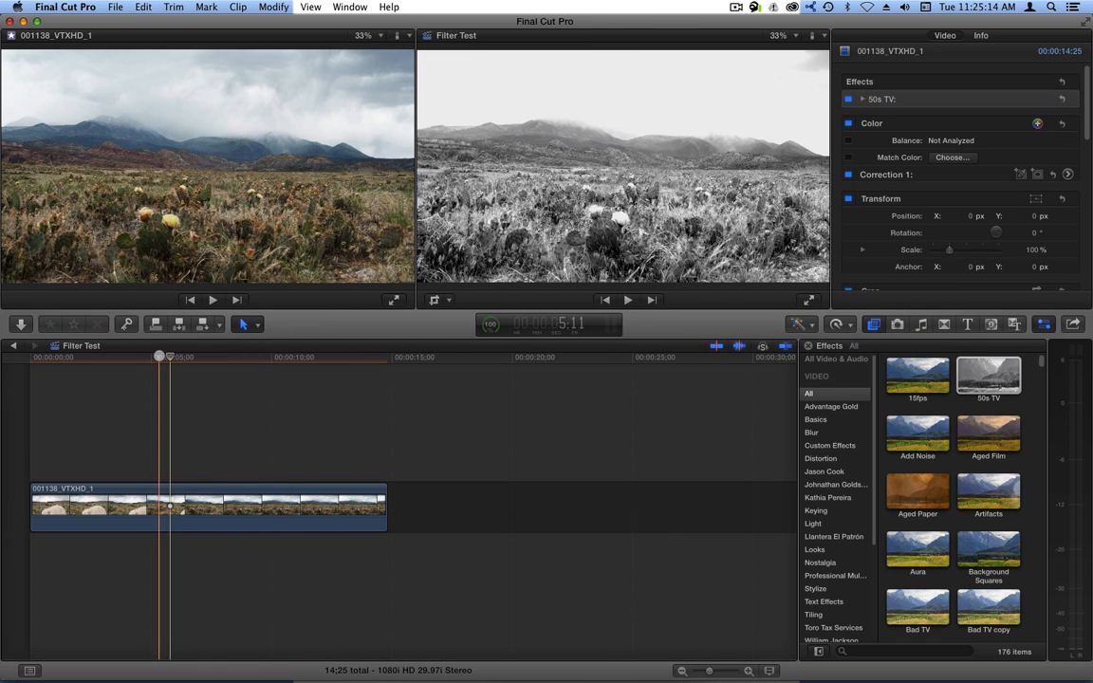
drag(164, 358, 312, 360)
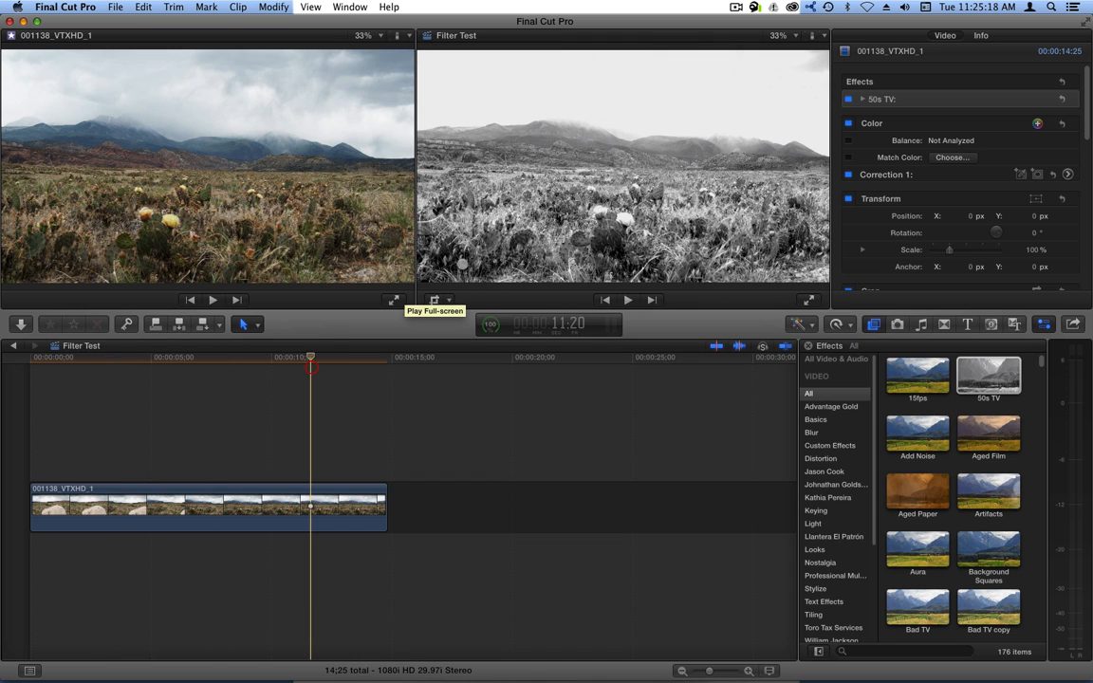
click(864, 99)
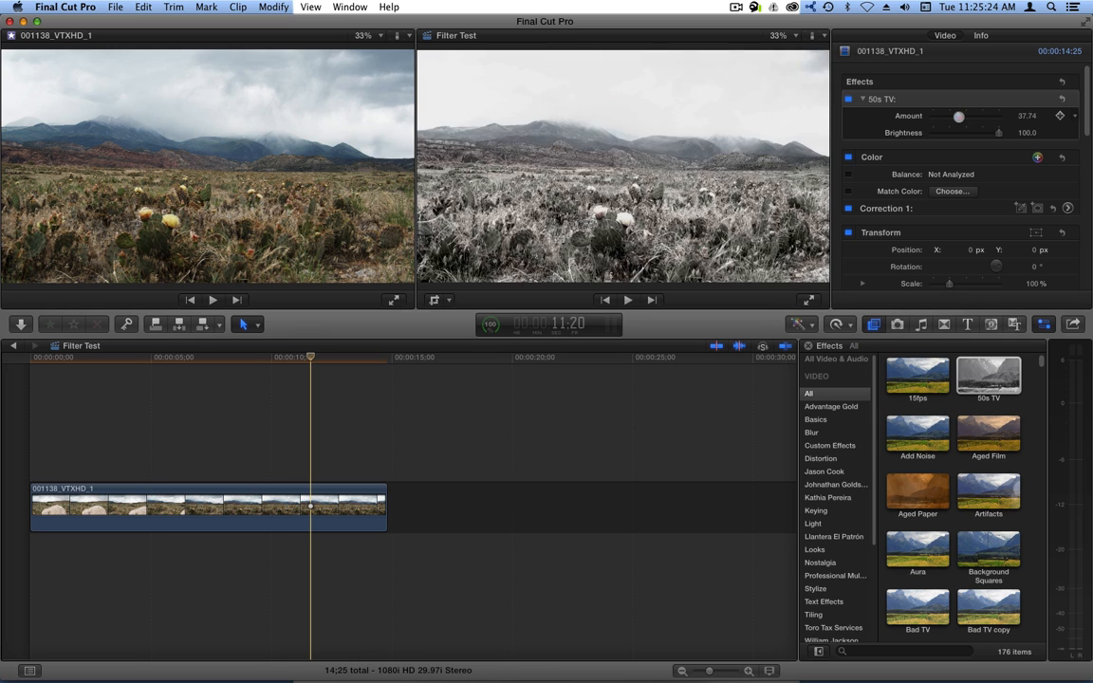
Try 50s TV Amount at 0, 83 and 100, Brightness at 100 and 82.6, then delete it.
drag(958, 116, 1007, 117)
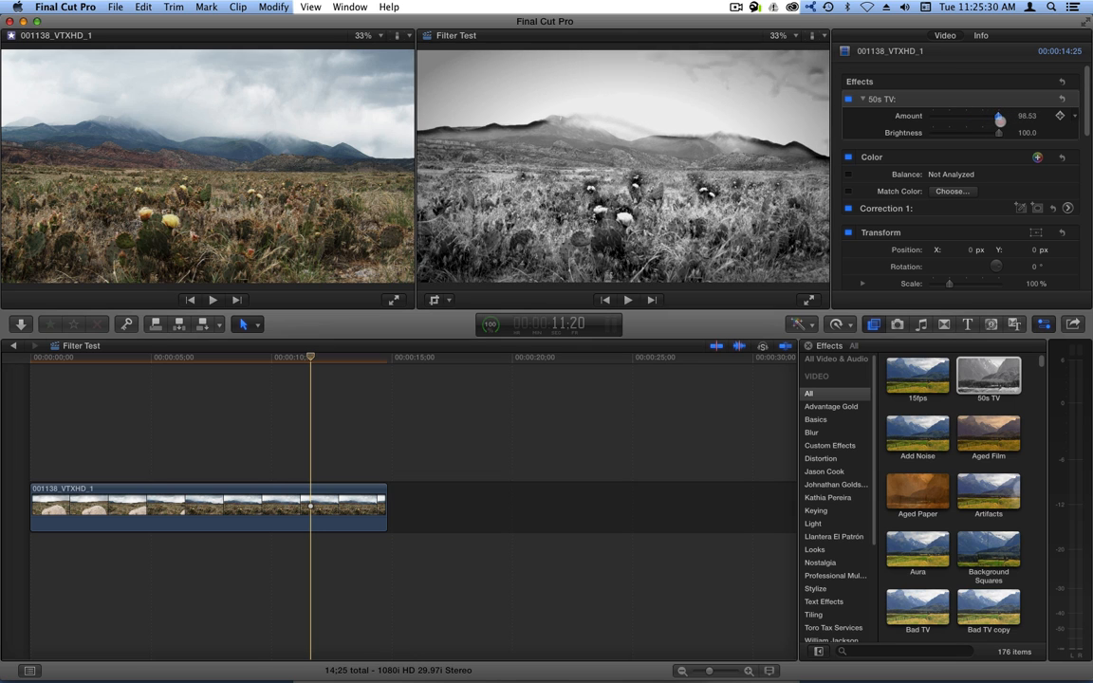
drag(1001, 118, 912, 133)
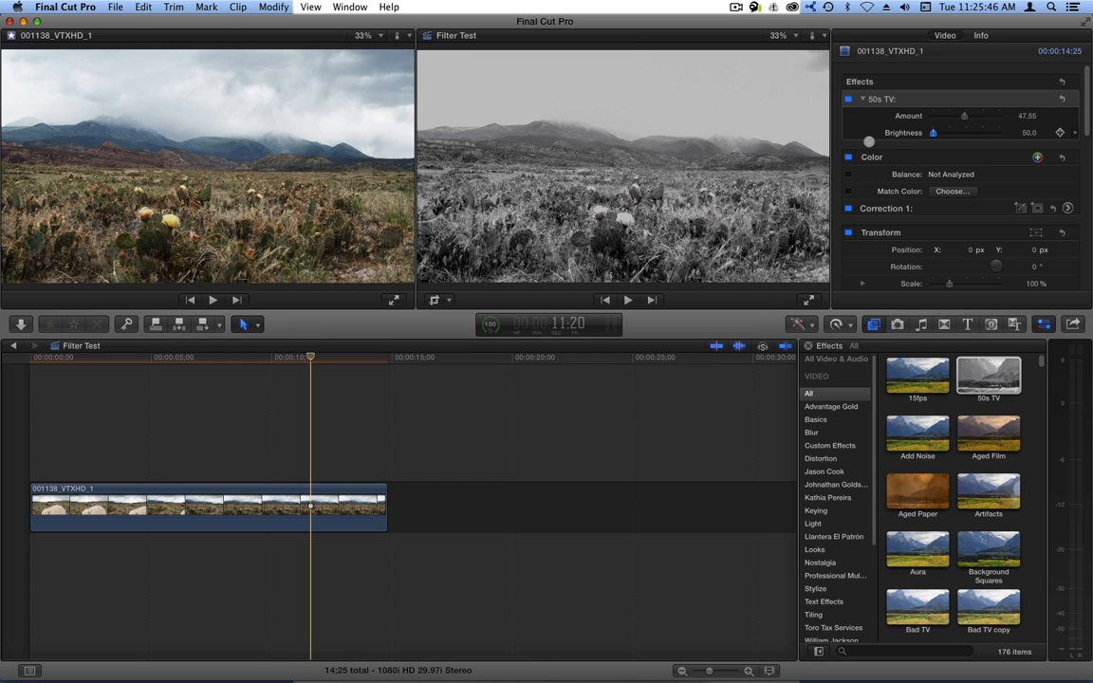
drag(949, 114, 998, 115)
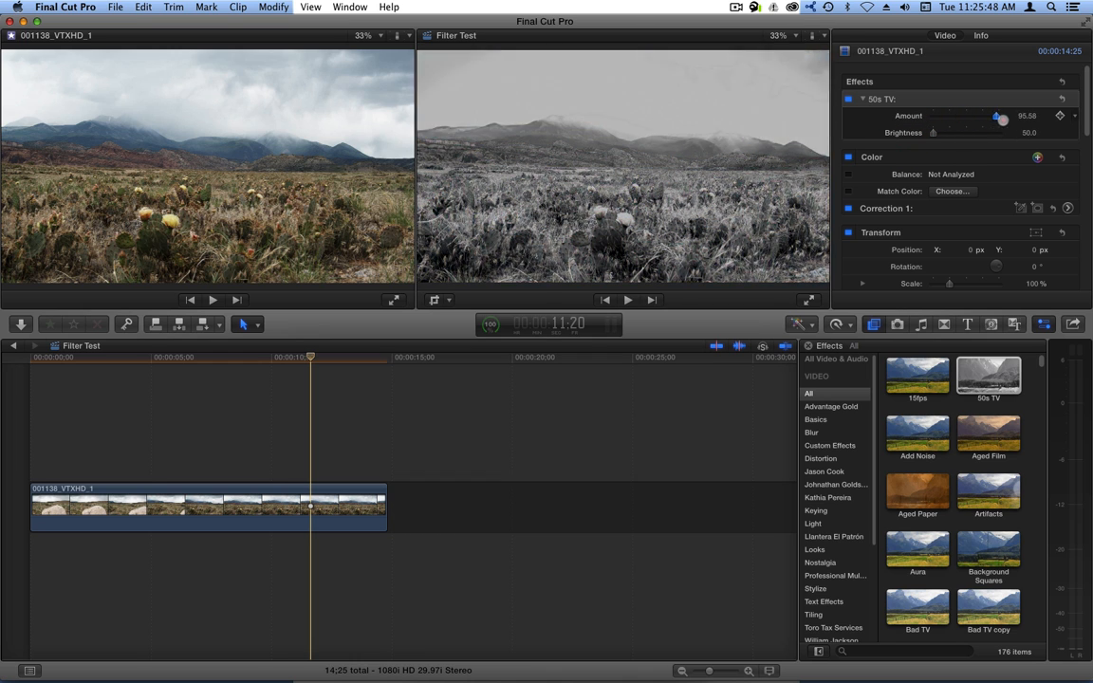
drag(935, 132, 1009, 133)
drag(926, 133, 977, 135)
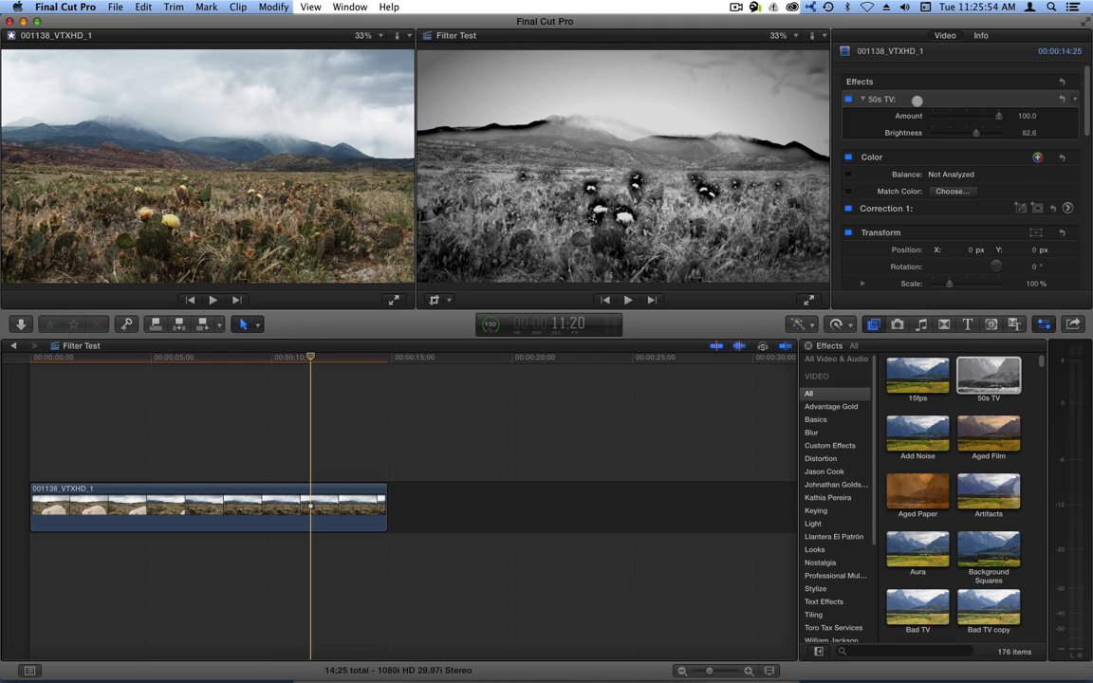
key(BackSpace)
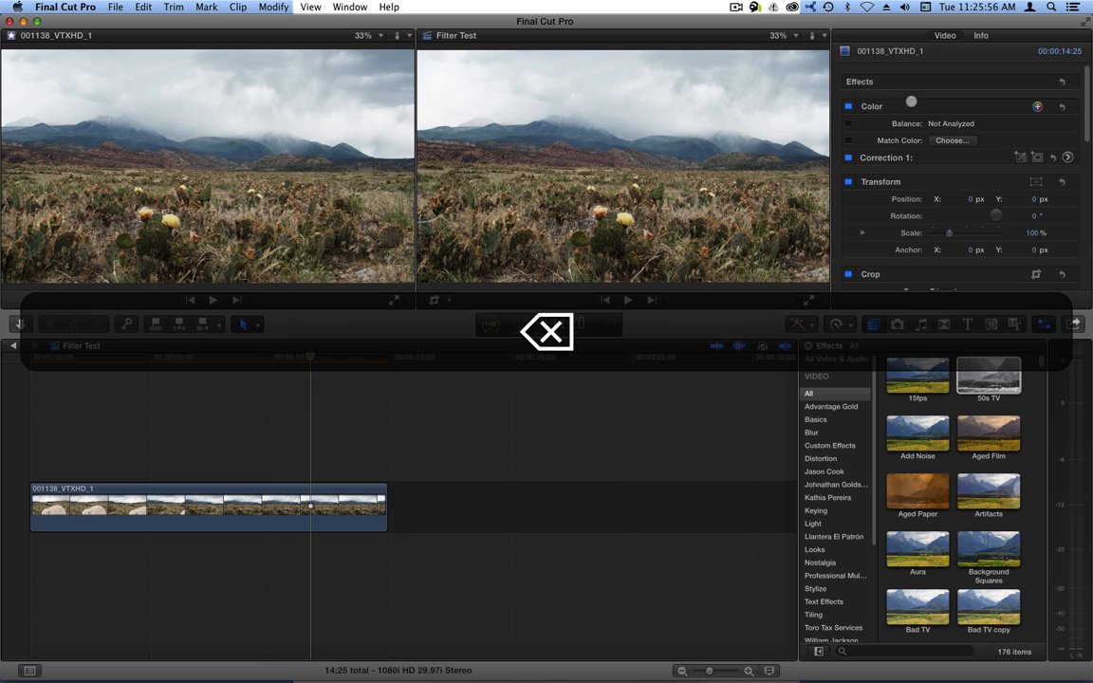
Apply Add Noise to the landscape clip and select the clip at an earlier frame.
drag(914, 439, 303, 503)
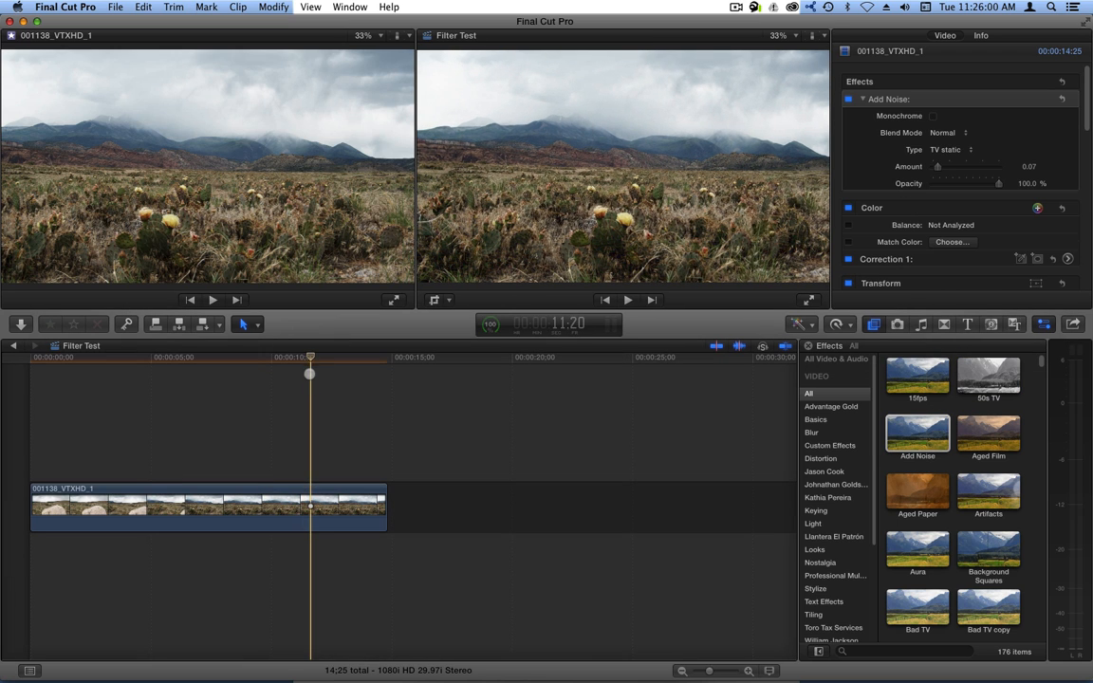
drag(282, 358, 110, 383)
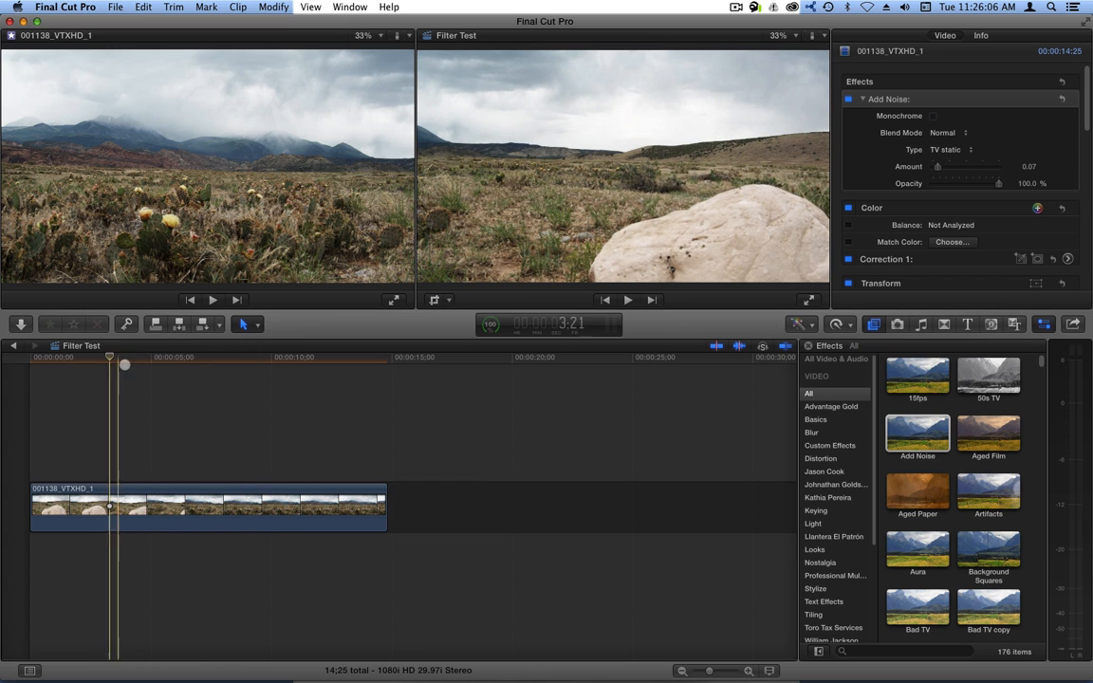
click(147, 507)
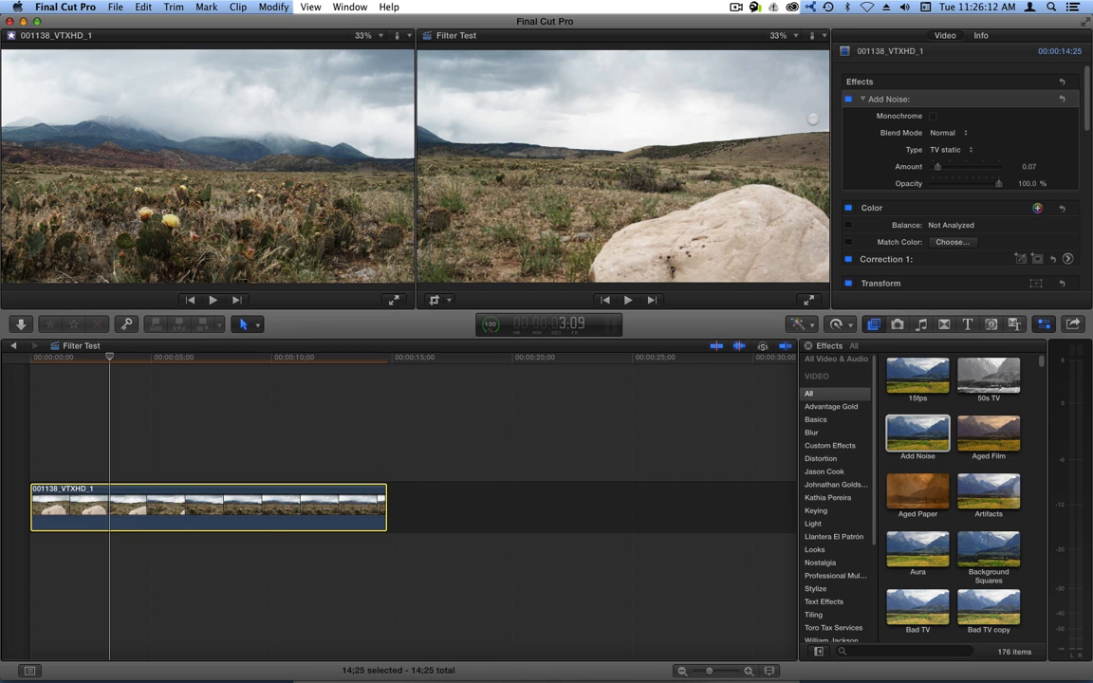
Compare colour and monochrome noise, raising Amount to 1.0 and leaving Monochrome off.
click(934, 115)
click(934, 116)
drag(961, 166, 987, 165)
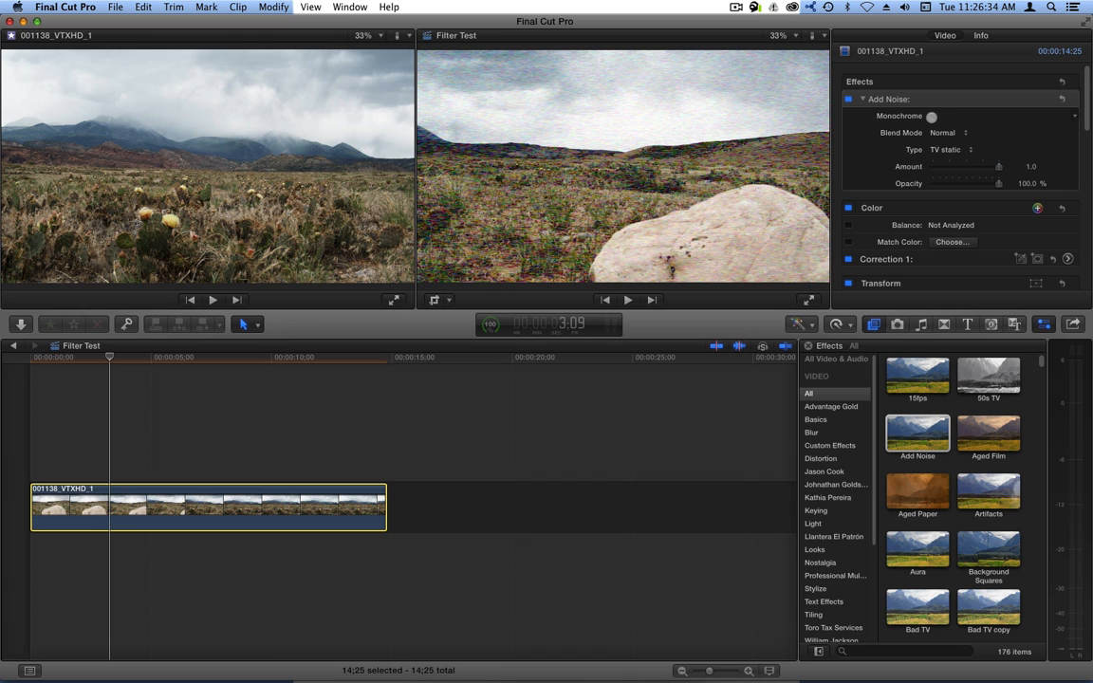
click(932, 116)
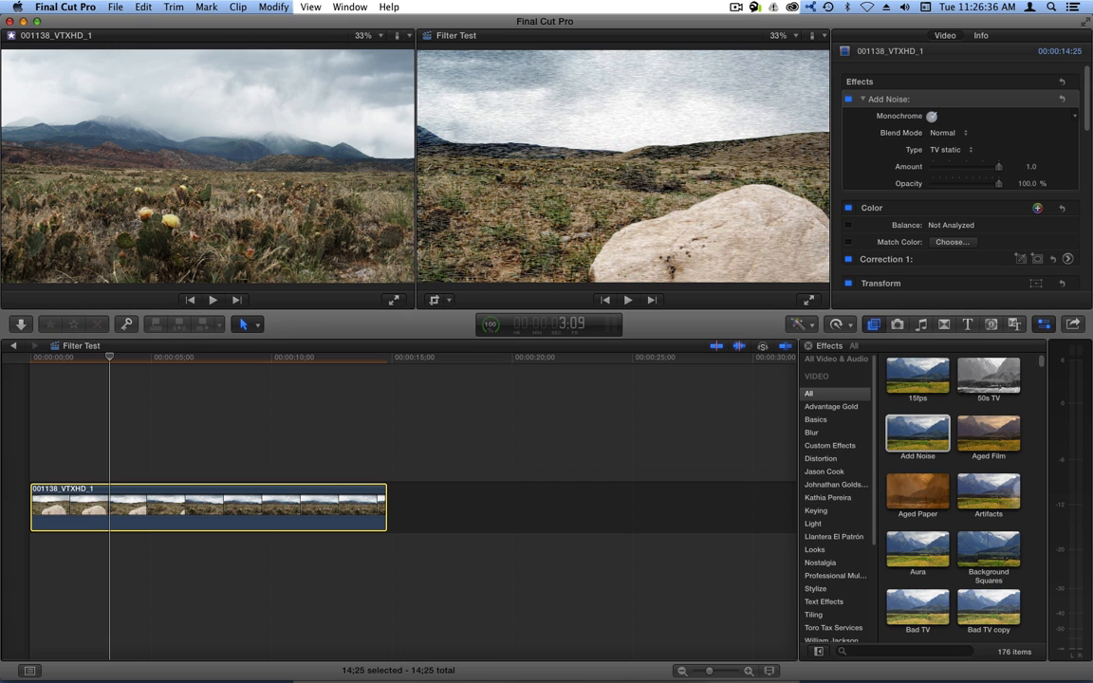
click(932, 116)
click(932, 116)
click(932, 116)
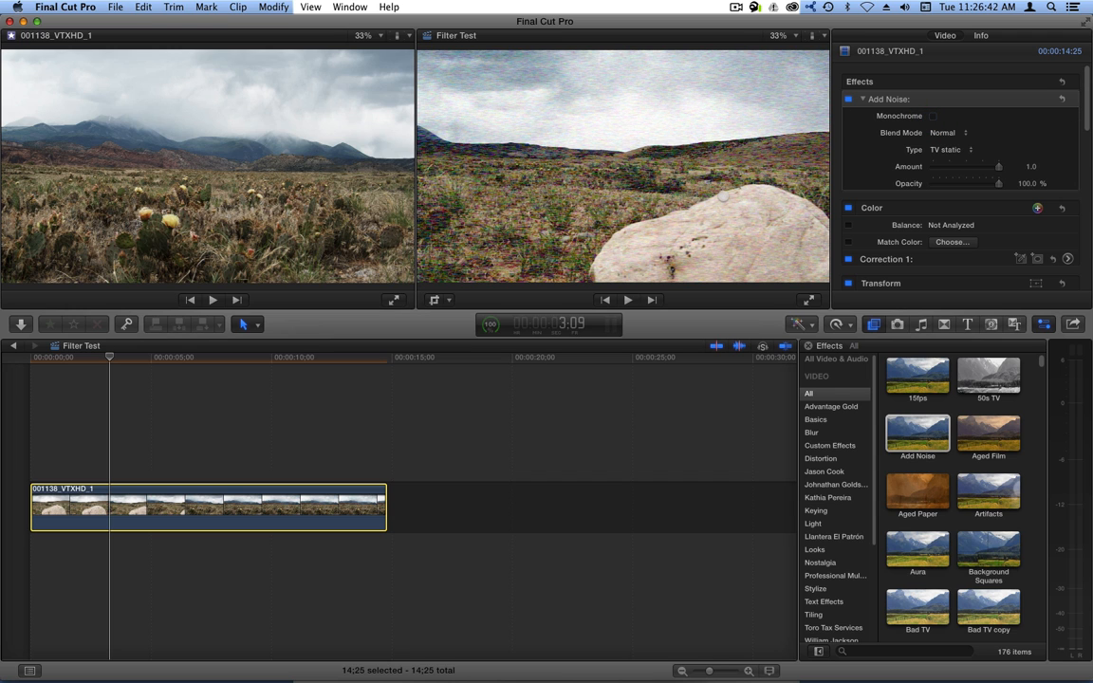
click(935, 116)
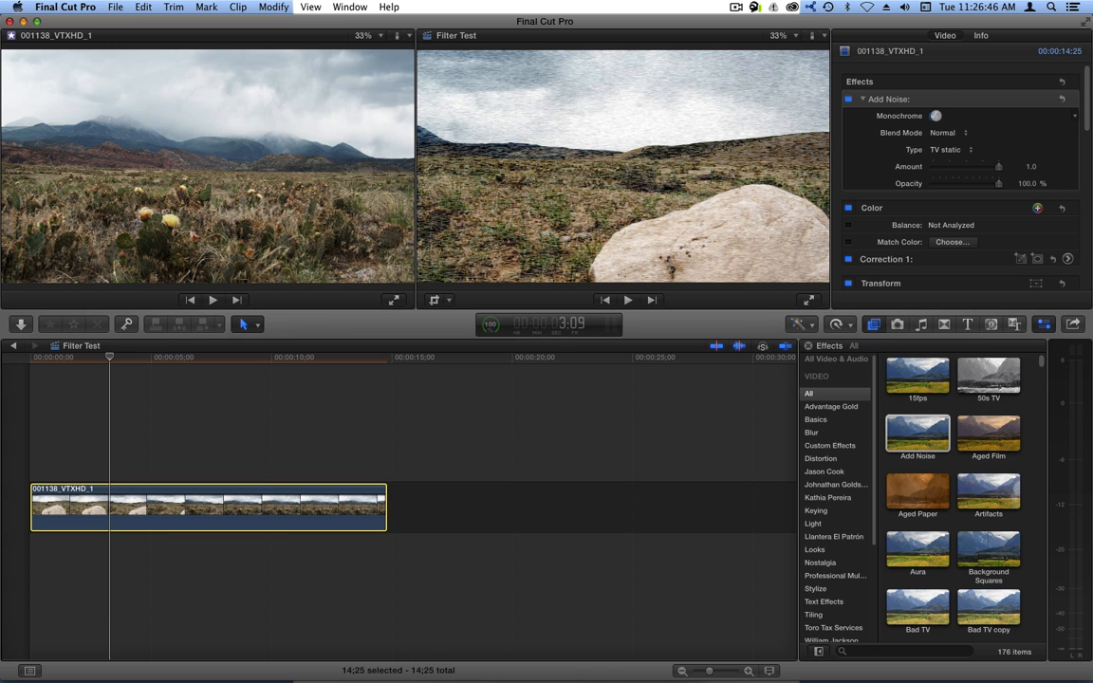
click(935, 115)
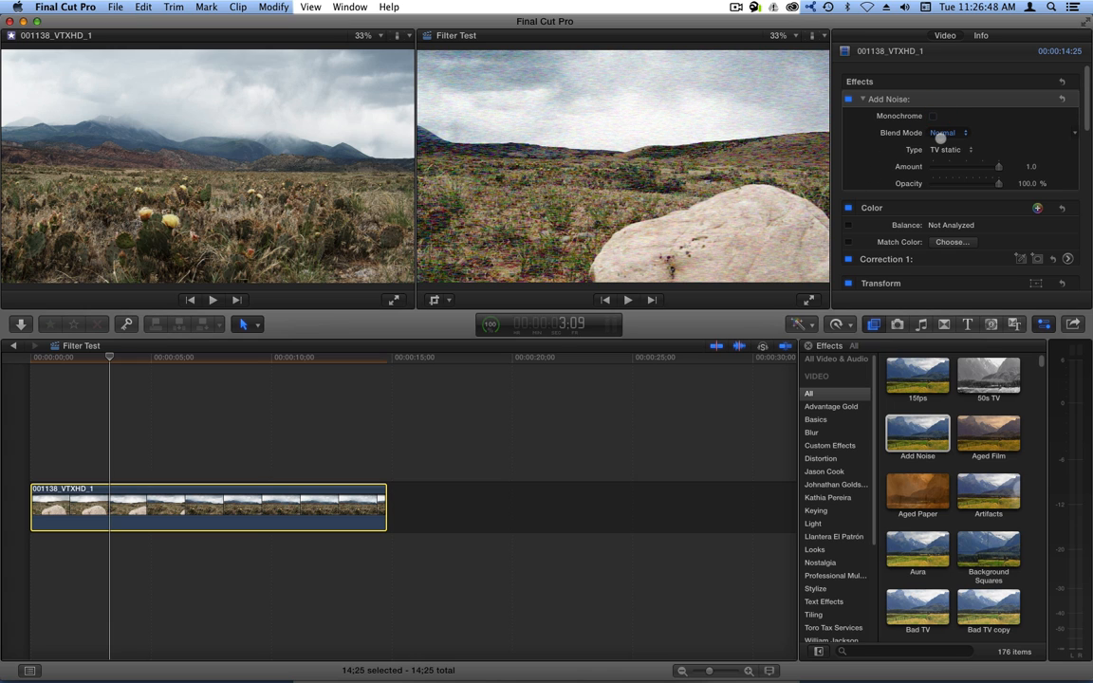
Try noise blend modes Subtract, Multiply, Darken, Color Burn, Linear Burn, Add, Lighten and Screen.
click(949, 132)
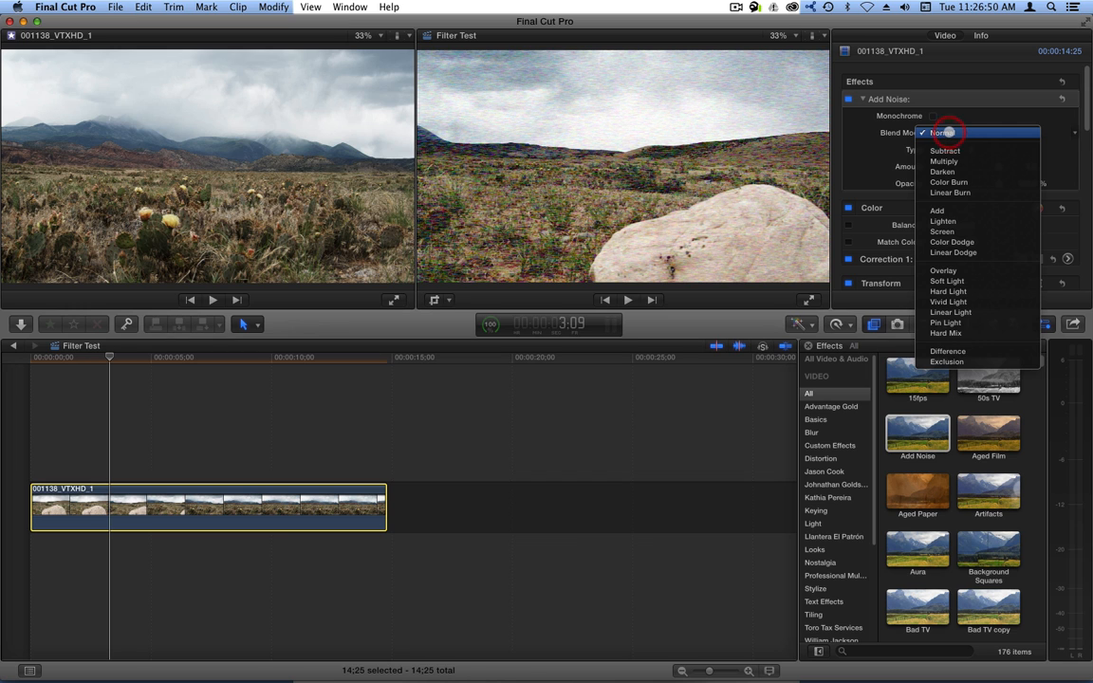
click(942, 149)
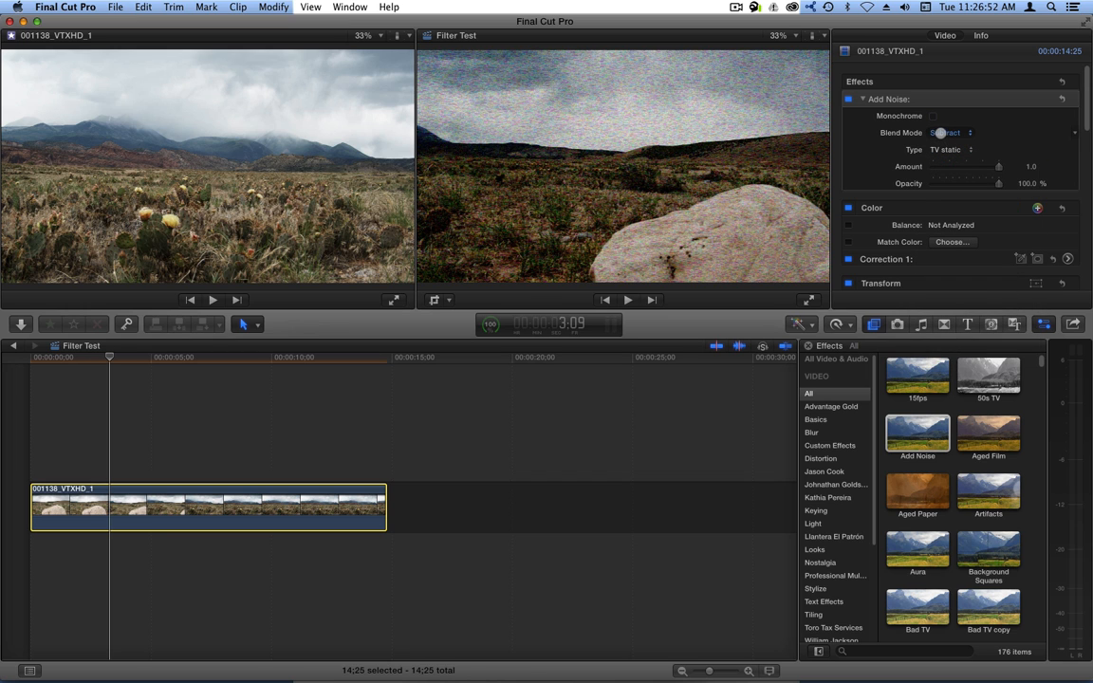
click(939, 132)
click(945, 143)
click(944, 139)
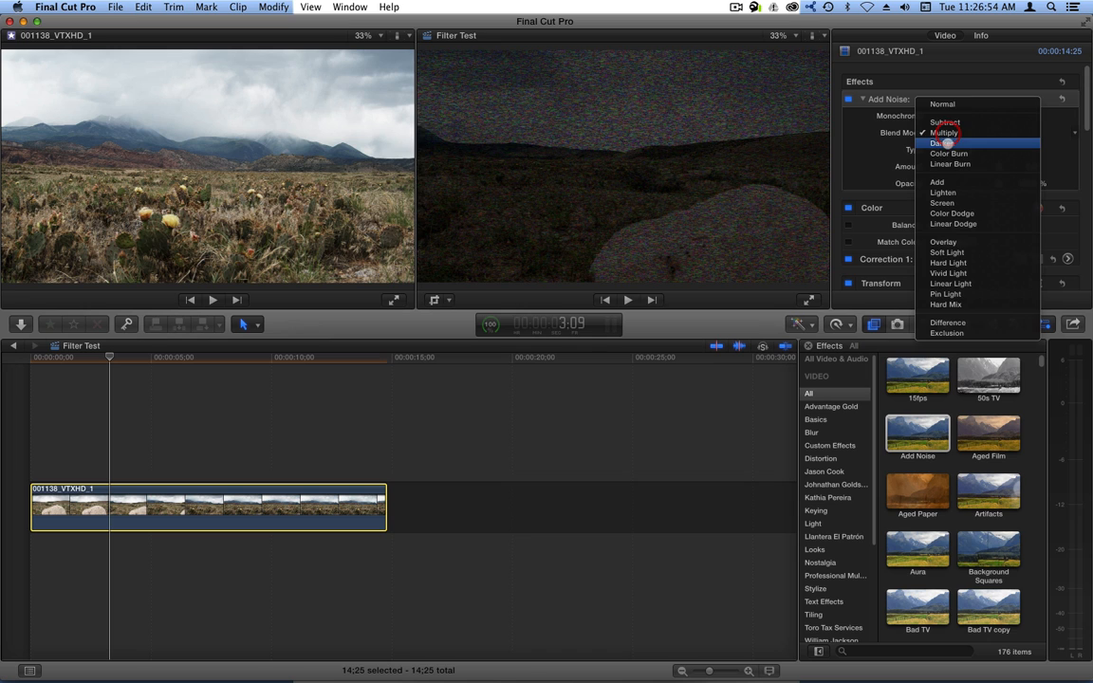
click(945, 143)
click(948, 133)
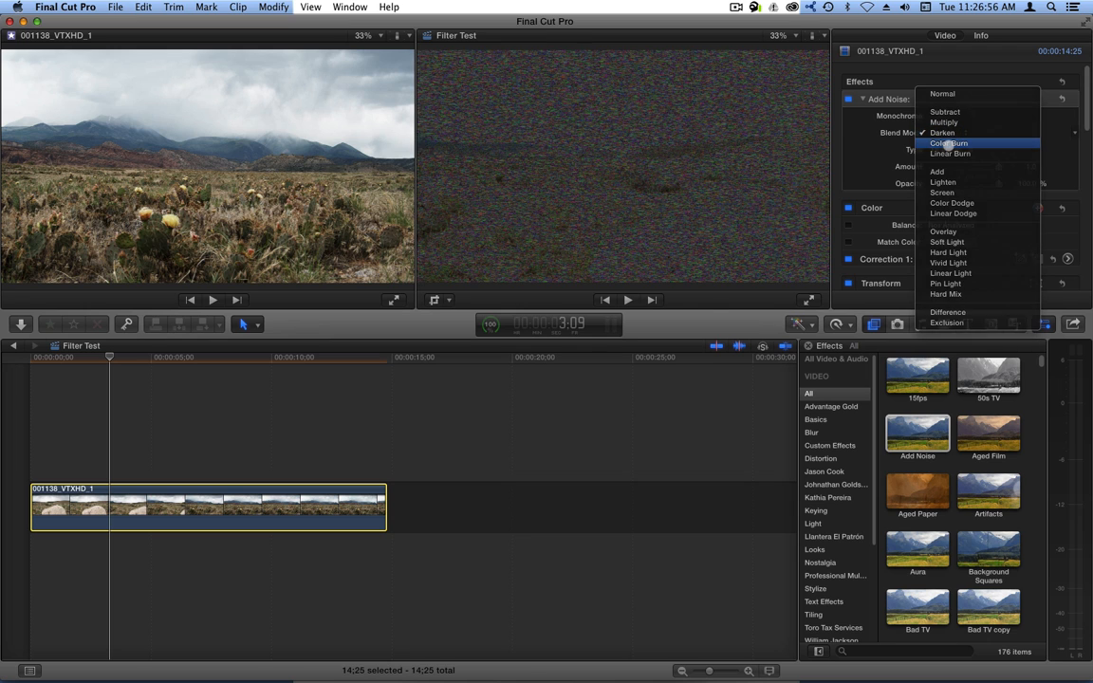
click(948, 144)
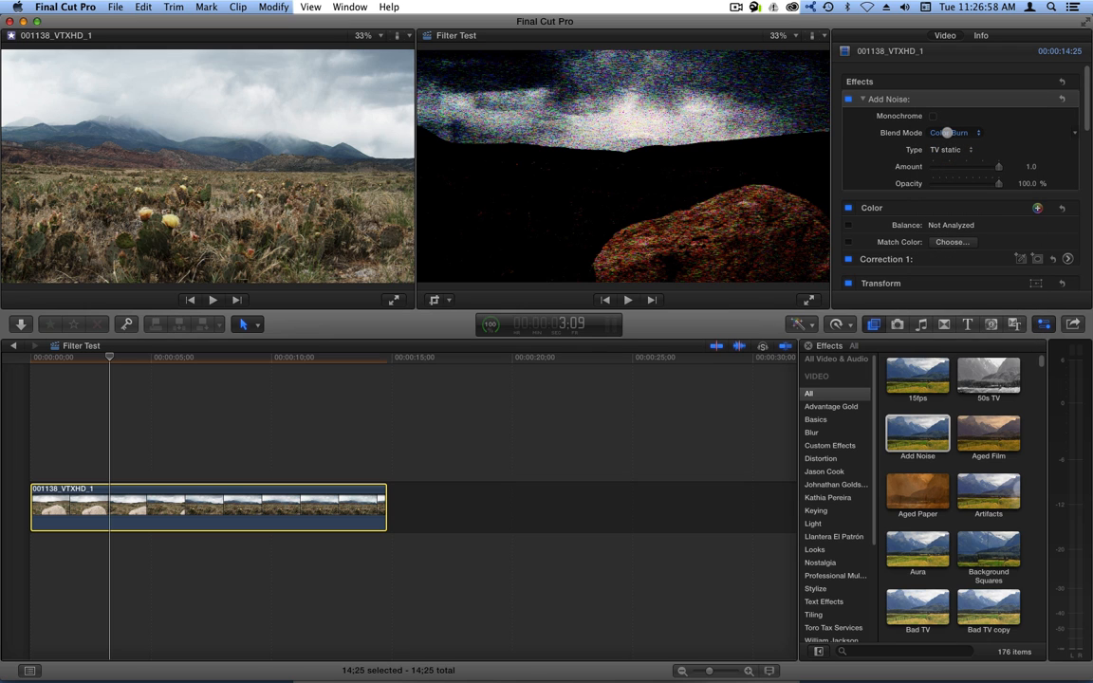
click(946, 133)
click(948, 143)
click(946, 133)
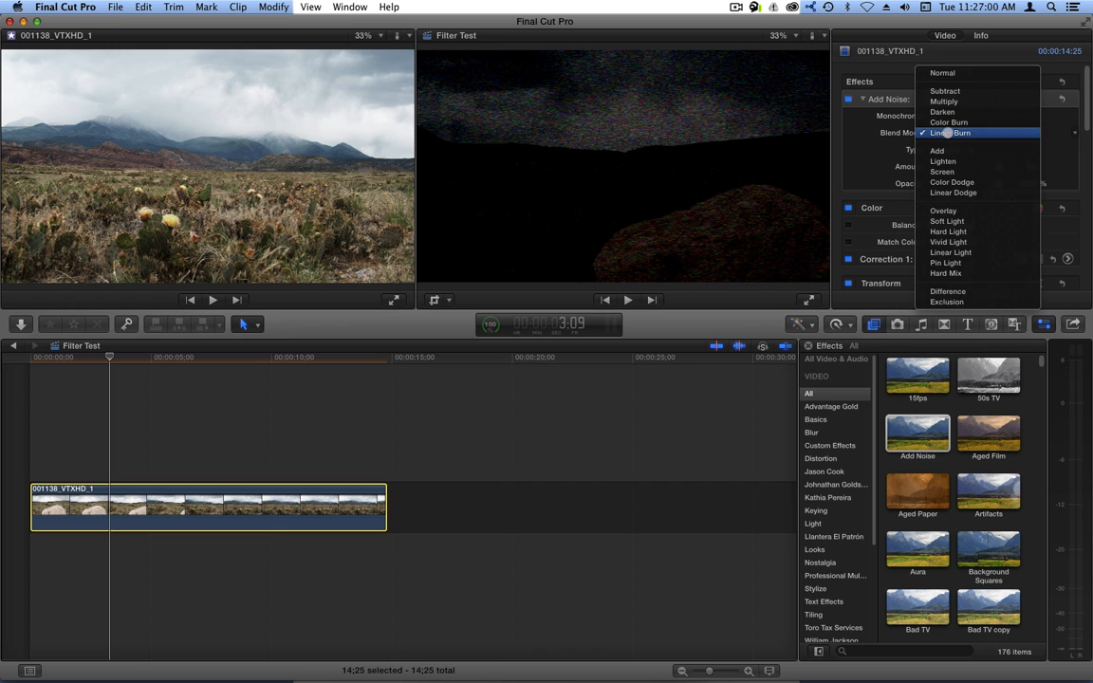
click(939, 151)
click(949, 135)
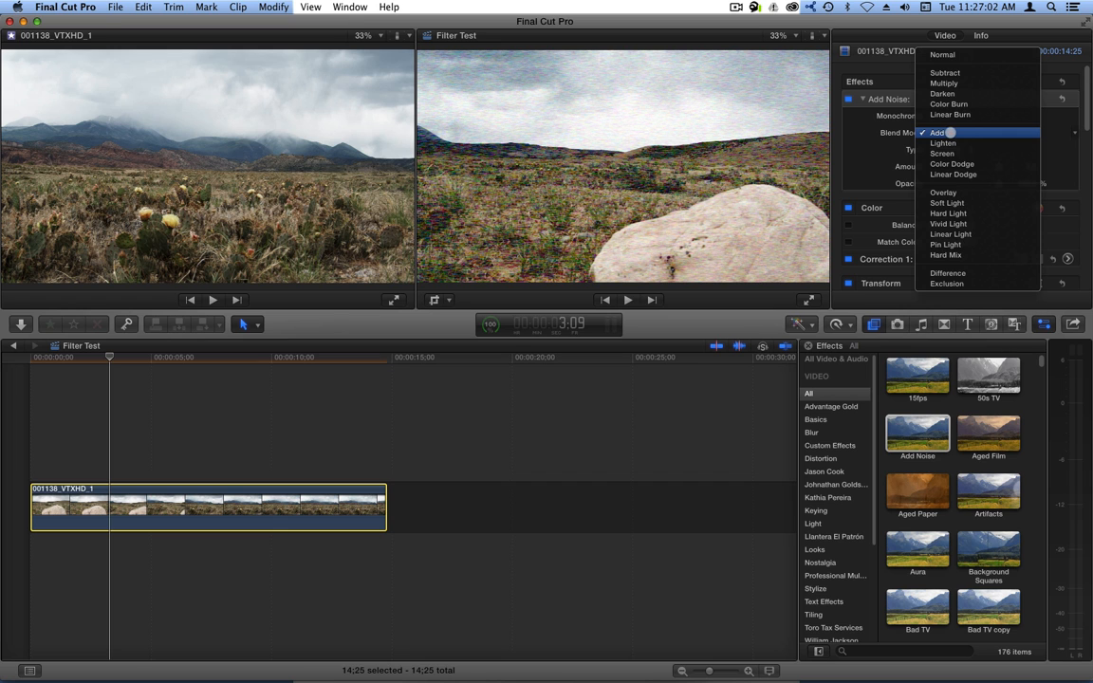
click(944, 143)
click(944, 134)
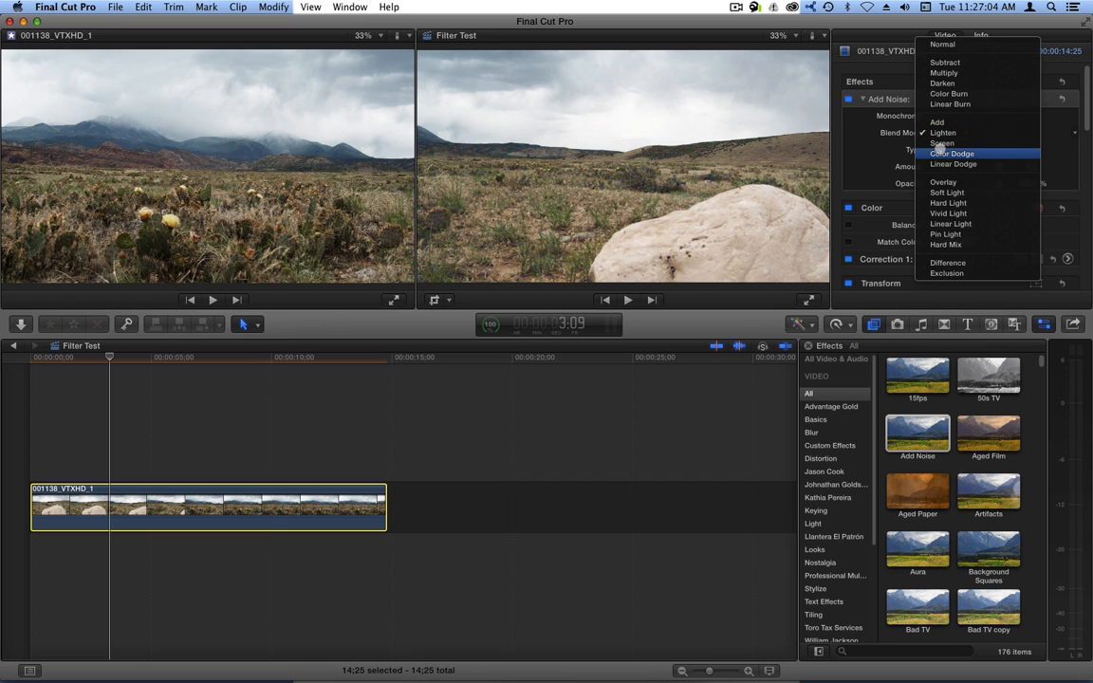
click(941, 143)
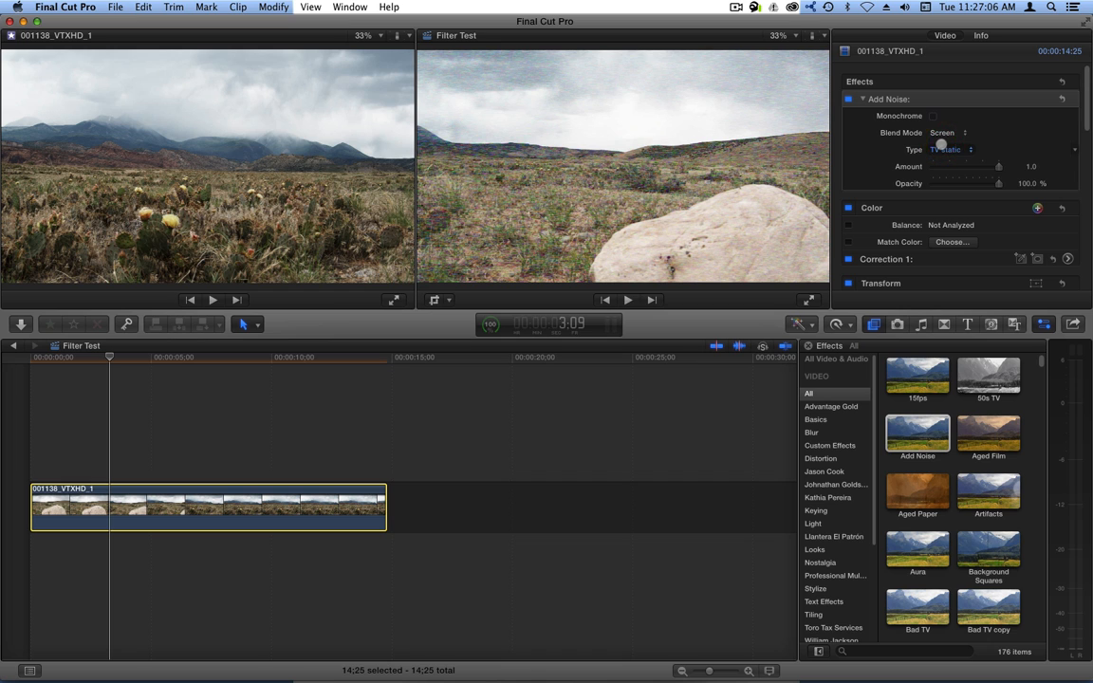
Try blend modes Color Dodge, Linear Dodge, Overlay, Soft Light, Hard Light, Vivid Light and Linear Light.
click(941, 135)
click(940, 141)
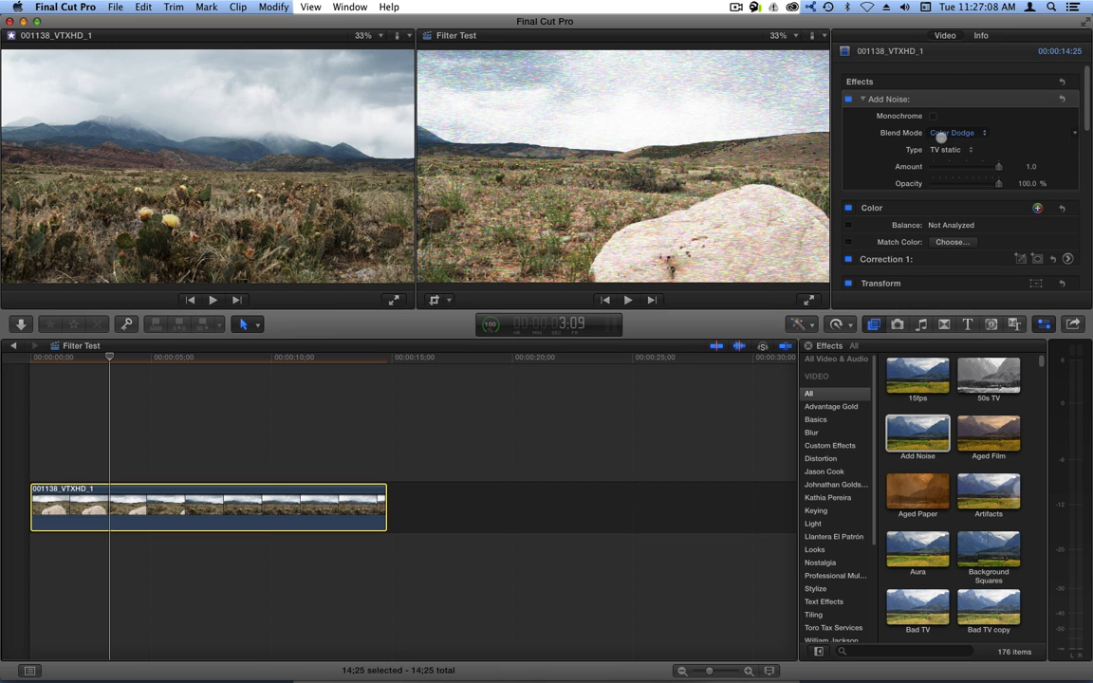
click(940, 135)
click(940, 143)
click(939, 134)
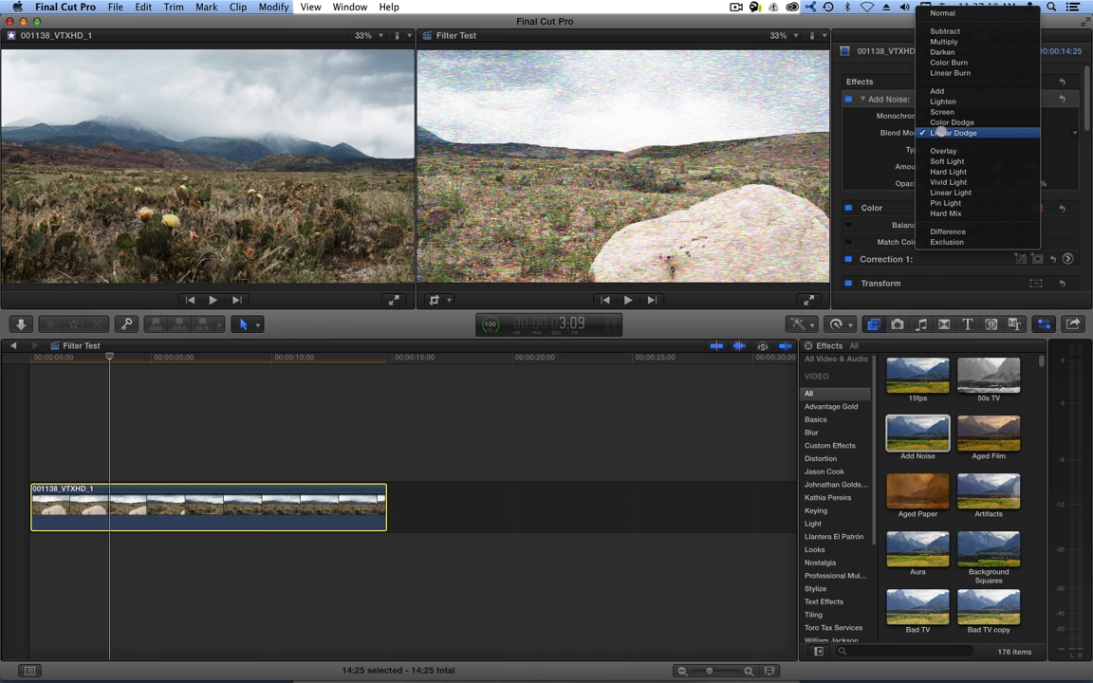
click(943, 151)
click(940, 134)
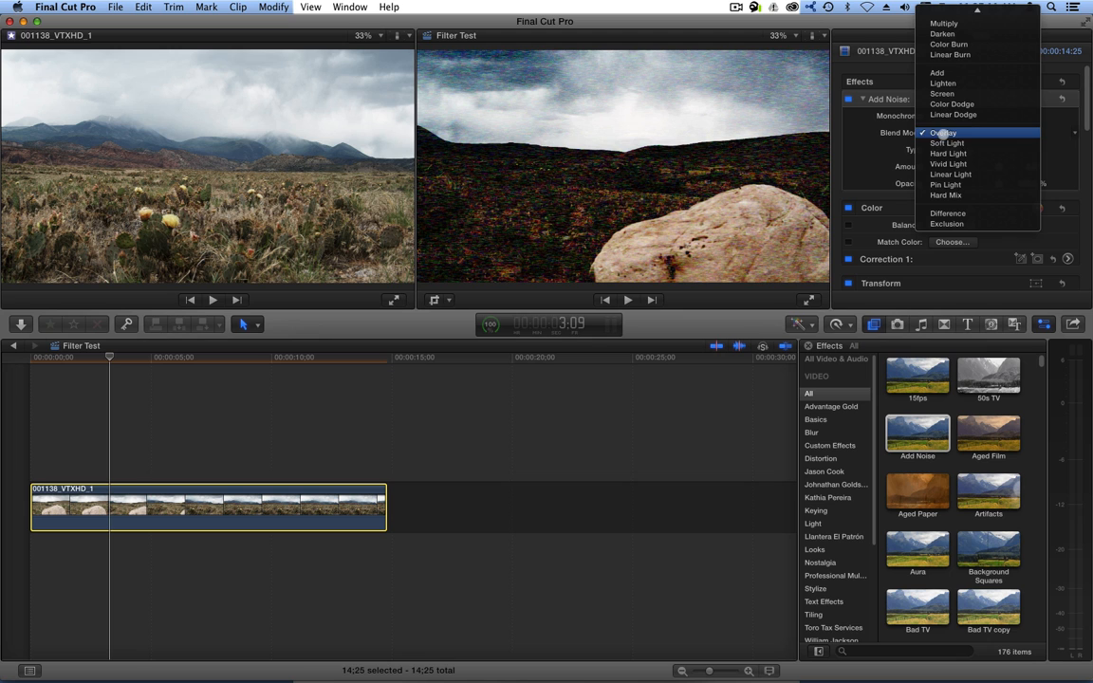
click(942, 143)
click(942, 134)
click(946, 143)
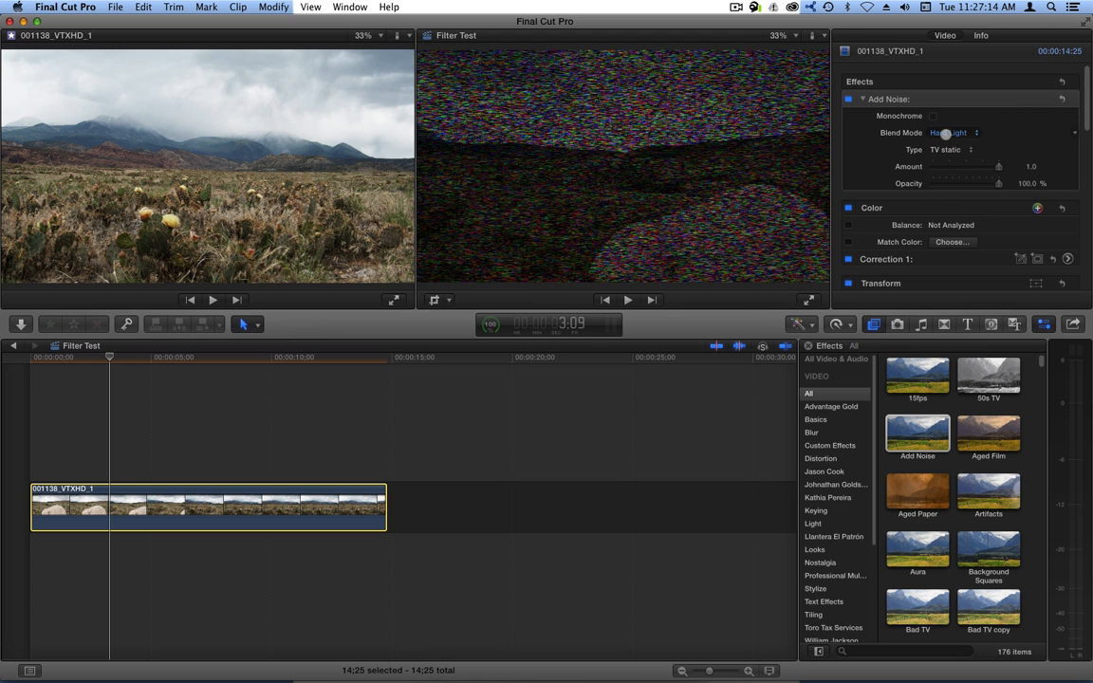
click(946, 134)
click(946, 143)
click(946, 134)
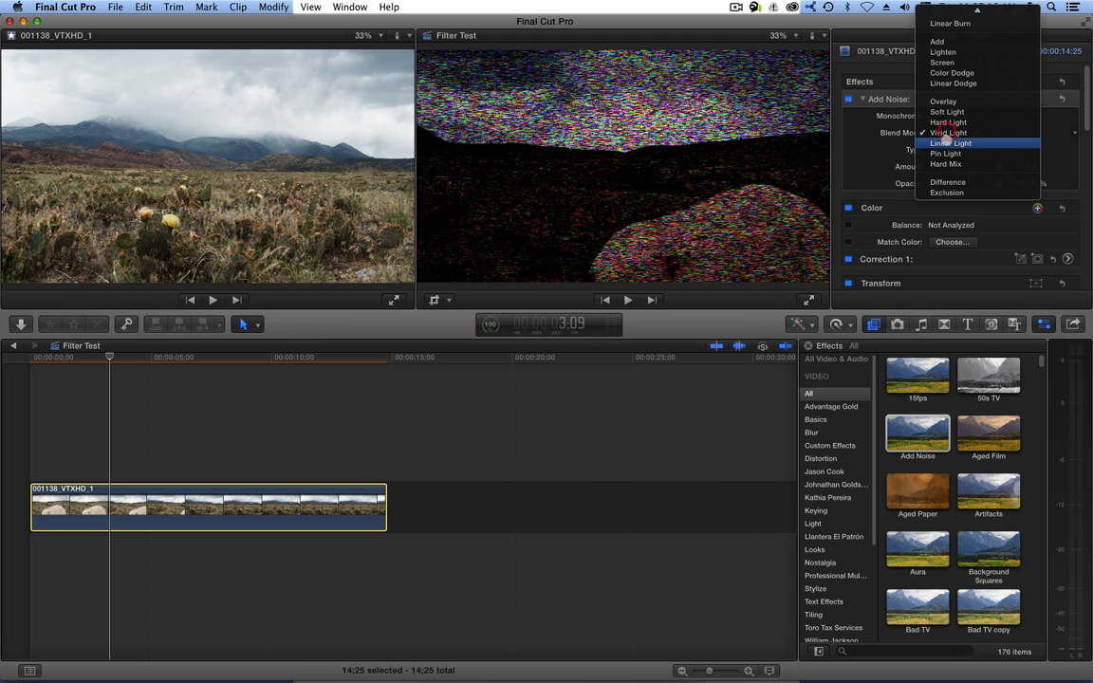
click(946, 143)
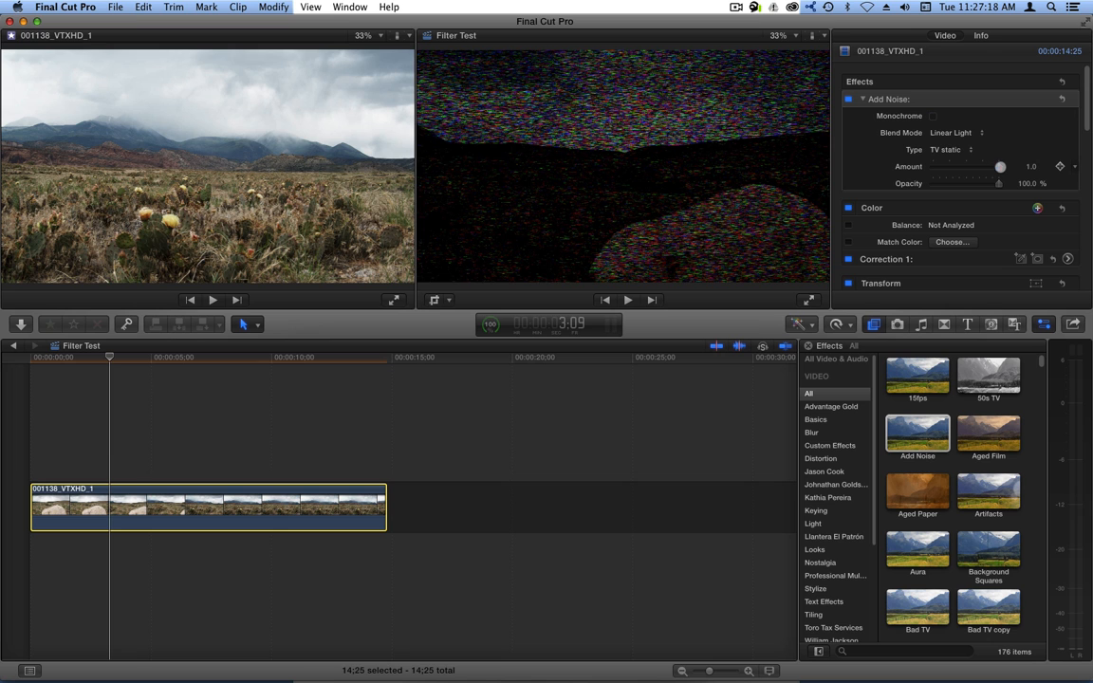
Lower the Amount, try Pin Light, Hard Mix and Difference, and settle on Exclusion.
mouse_move(1000, 166)
mouse_down()
mouse_move(925, 167)
mouse_move(1017, 166)
mouse_up()
click(963, 132)
click(946, 143)
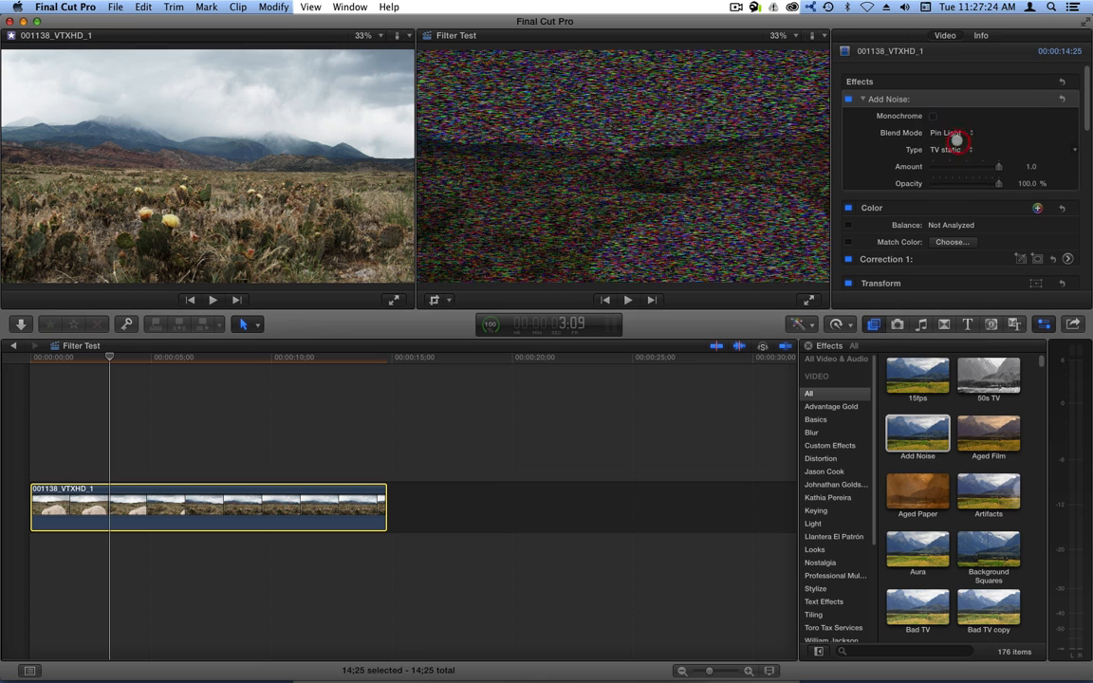
click(954, 135)
click(946, 143)
click(948, 135)
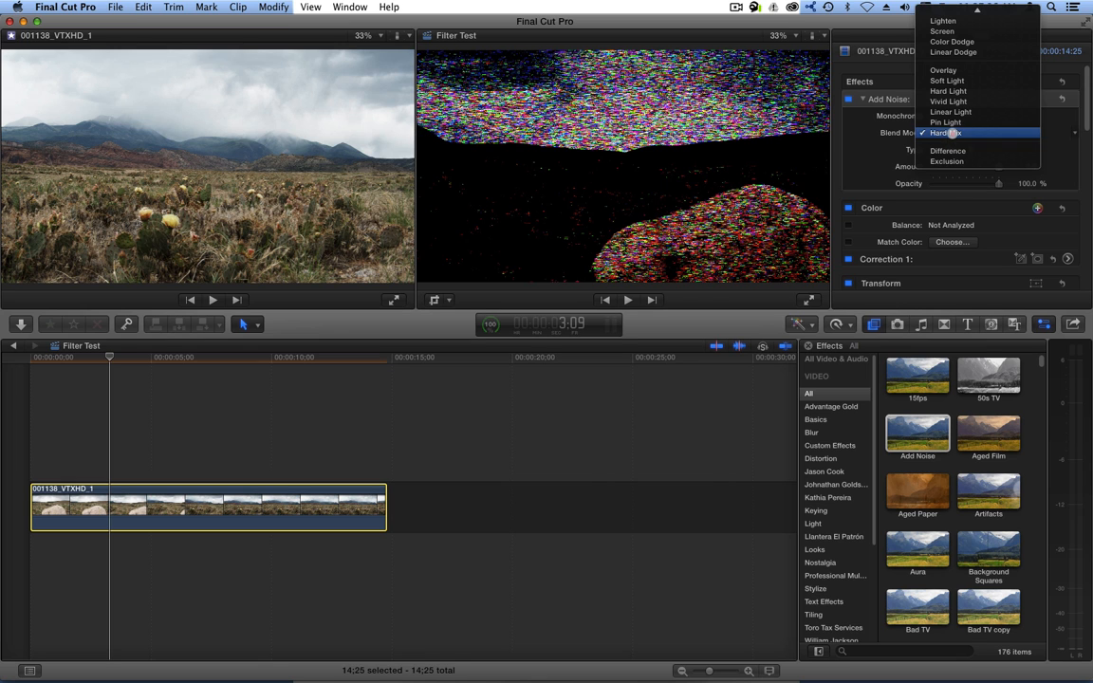
click(949, 144)
click(949, 134)
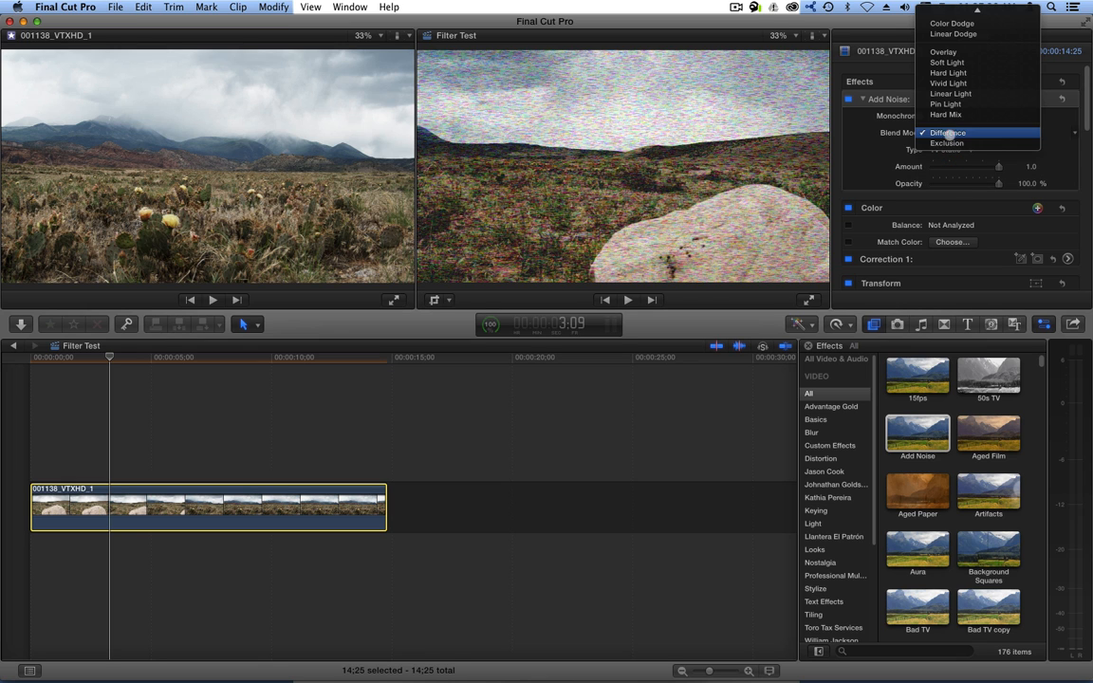
click(946, 140)
click(932, 116)
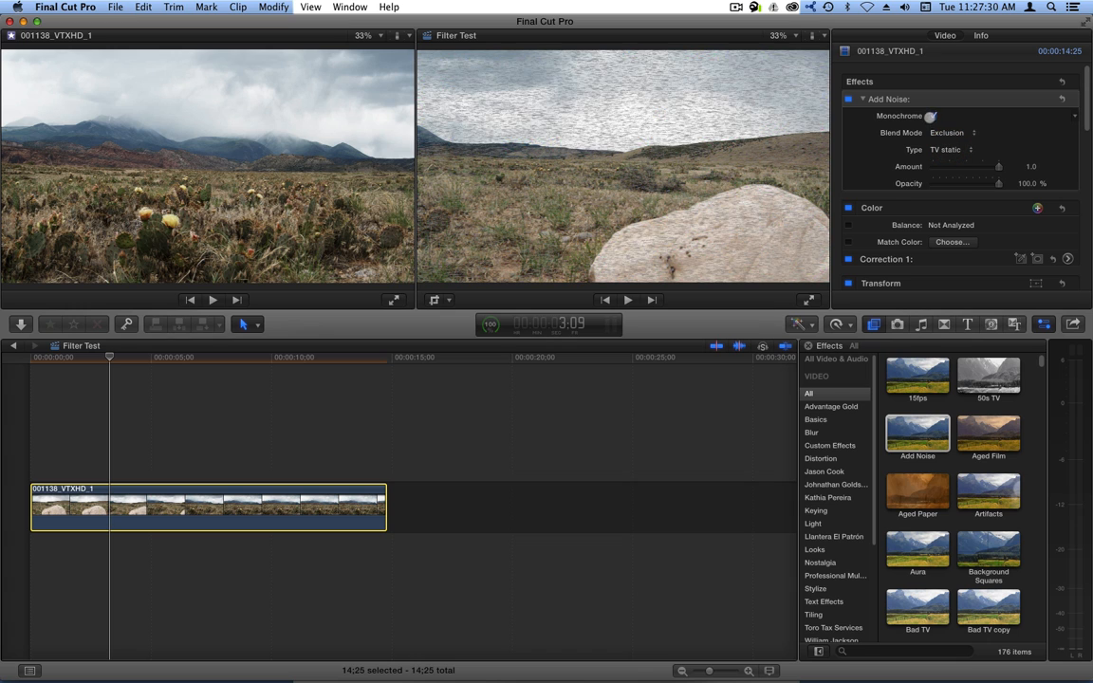
Reset the noise blend to Normal, adjust Opacity, and lower the Amount to about 0.44.
click(949, 133)
click(953, 124)
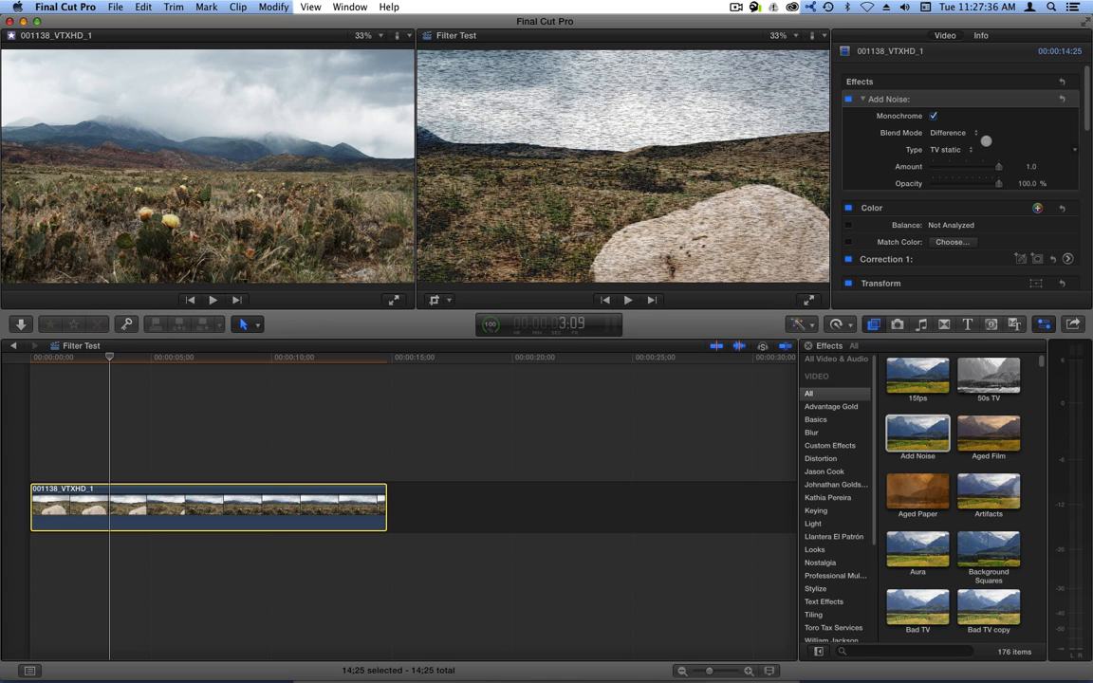
click(959, 134)
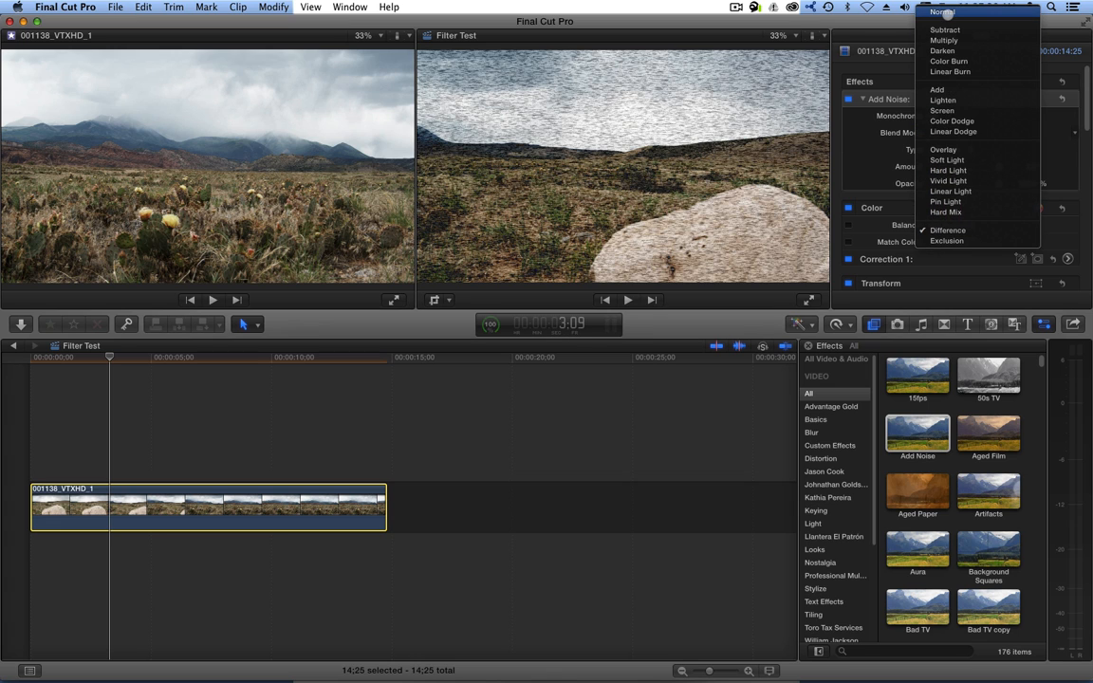
click(946, 11)
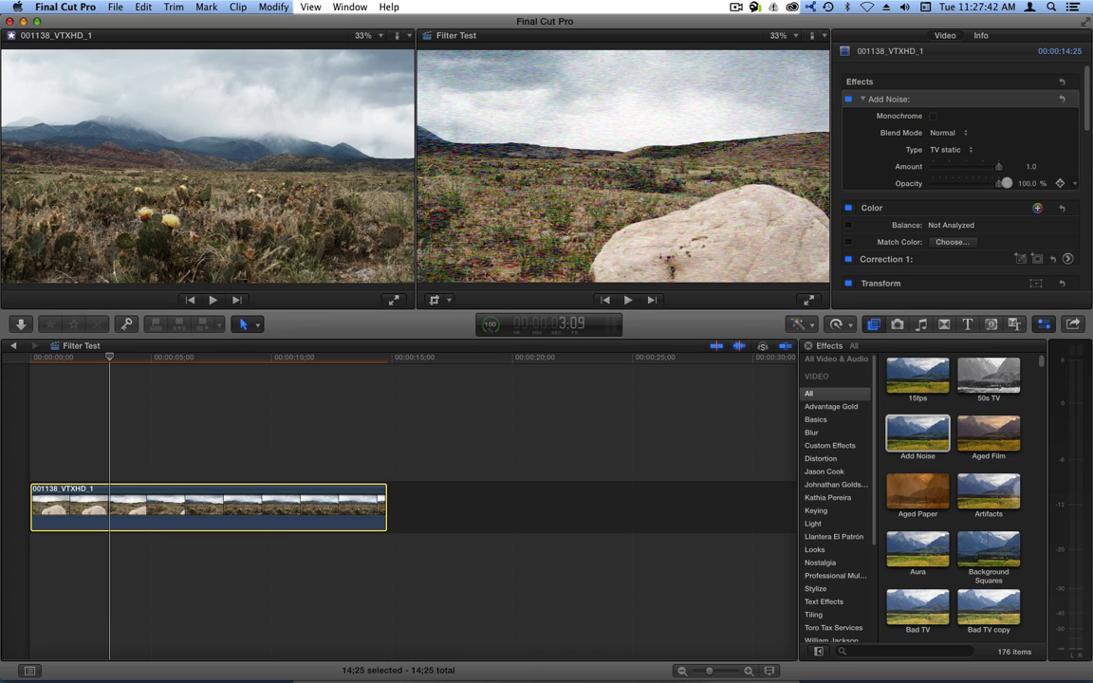
drag(1002, 183, 1026, 183)
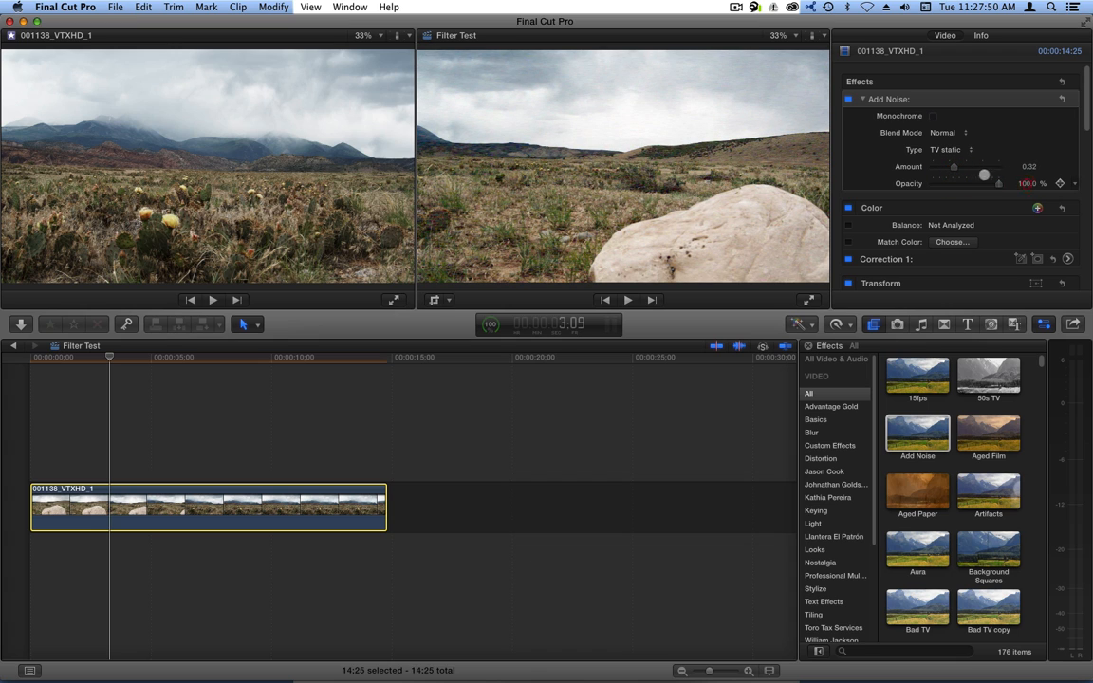
mouse_move(946, 167)
mouse_down()
mouse_move(975, 167)
mouse_move(943, 168)
mouse_move(957, 168)
mouse_up()
click(938, 132)
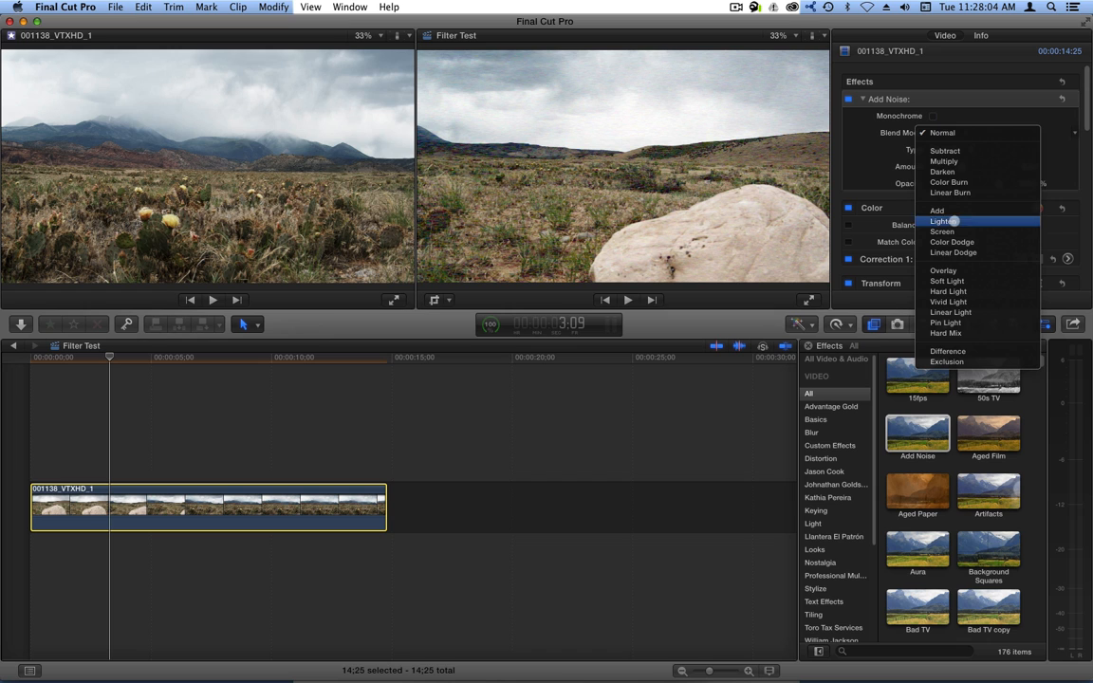
Try Multiply, Darken and Linear Burn, settle on Color Burn, and set Amount to 0.37.
click(959, 162)
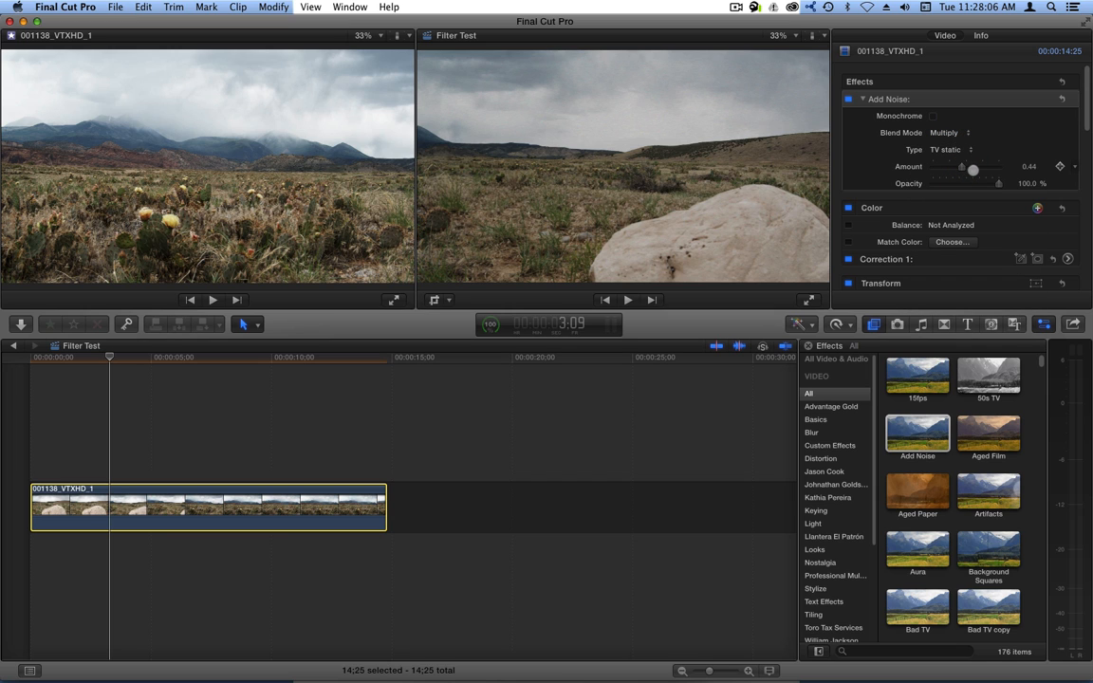
click(946, 133)
click(944, 144)
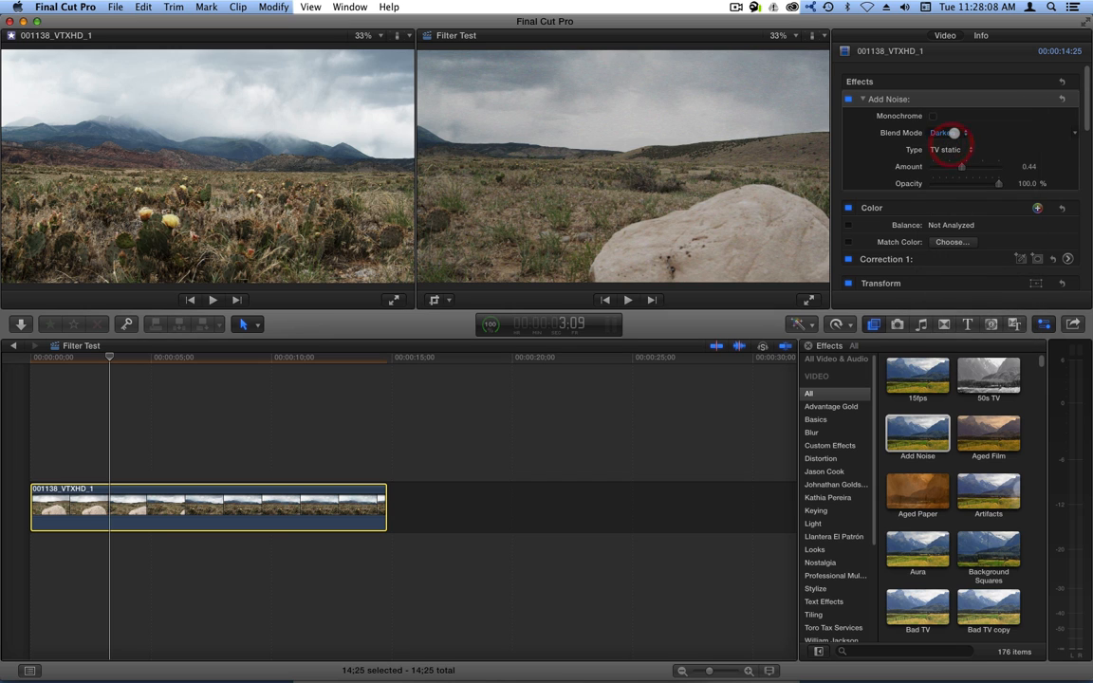
click(946, 133)
click(949, 143)
click(948, 135)
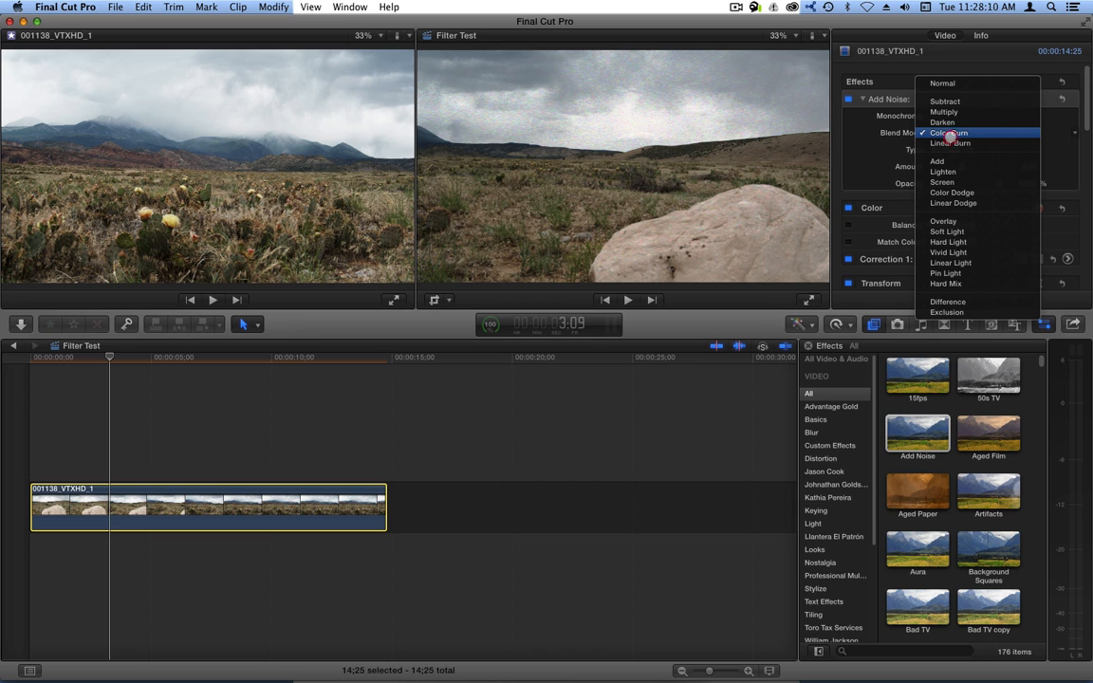
click(949, 142)
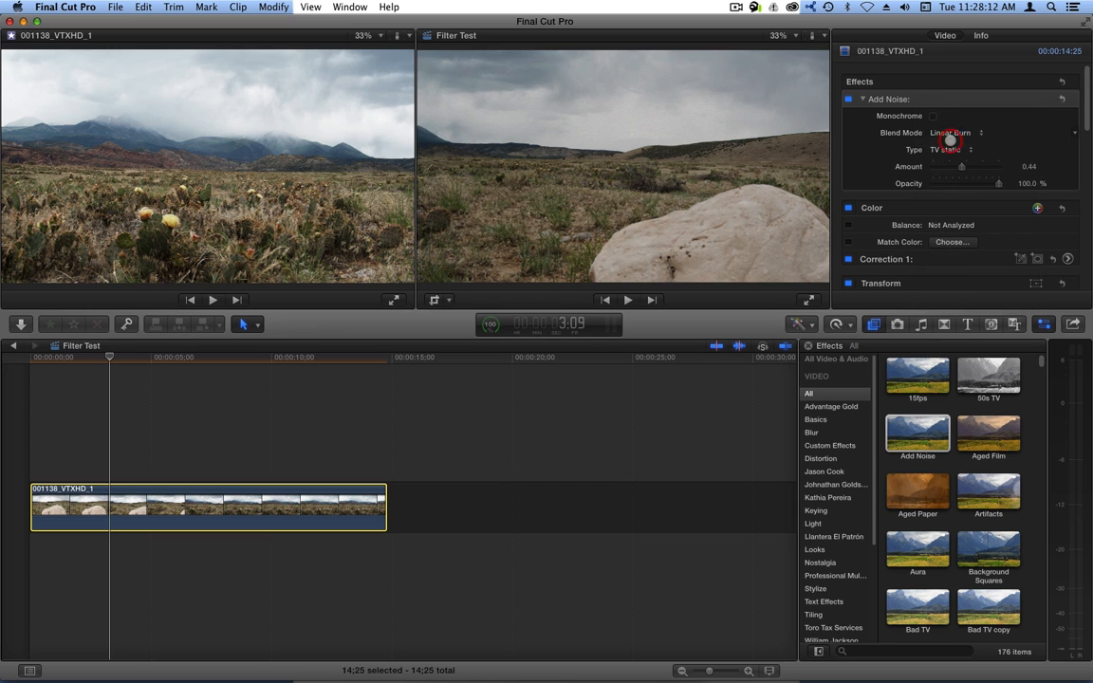
click(950, 133)
click(948, 123)
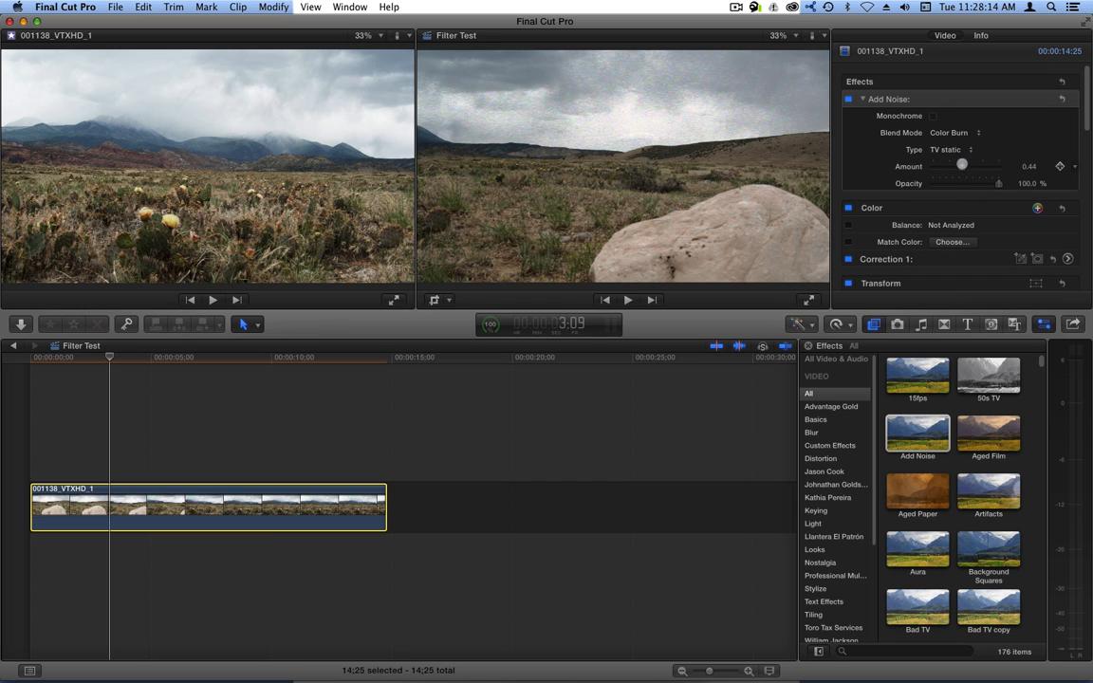
mouse_move(961, 167)
mouse_down()
mouse_move(1002, 168)
mouse_move(988, 169)
mouse_up()
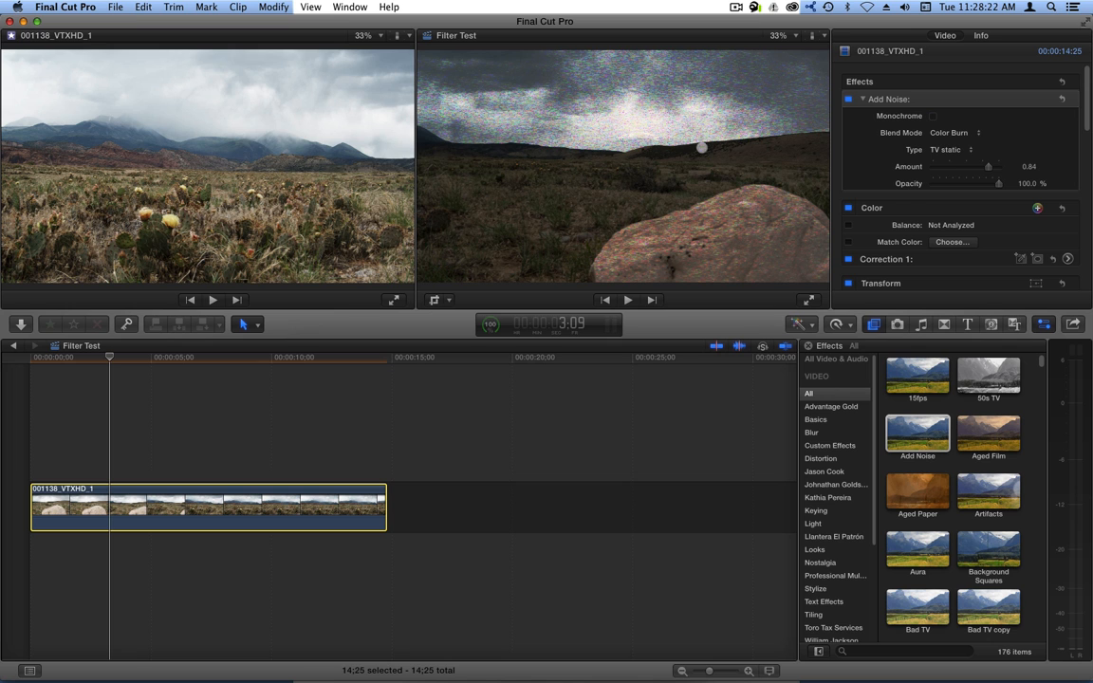
drag(989, 166, 960, 168)
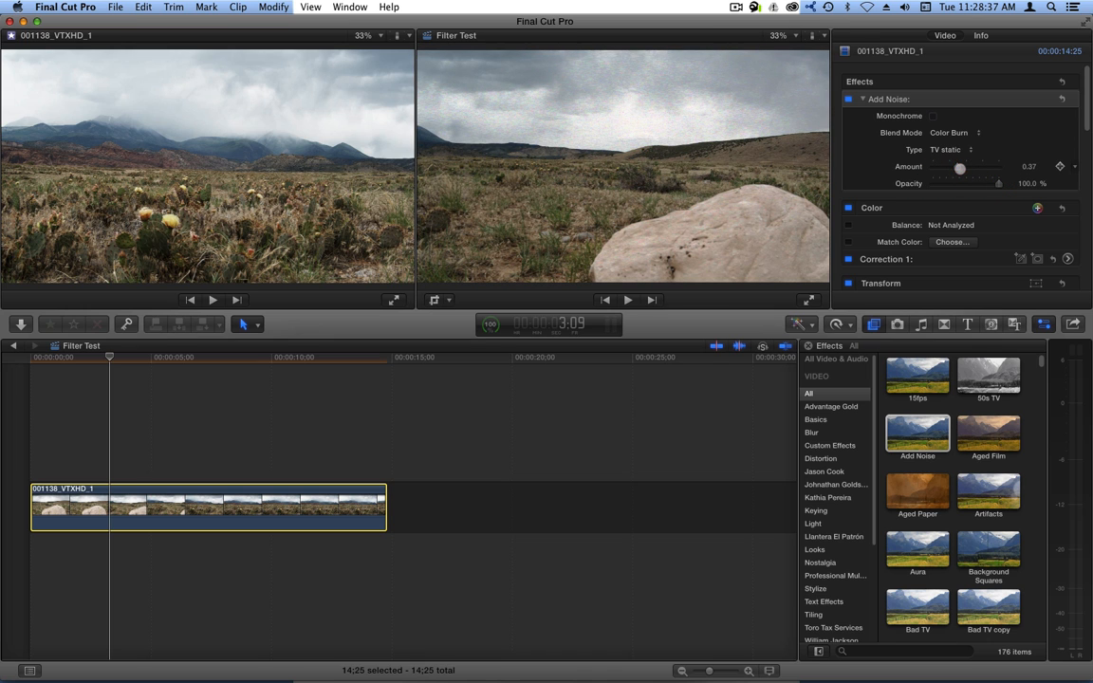
Delete the Add Noise effect from the landscape clip.
right_click(908, 99)
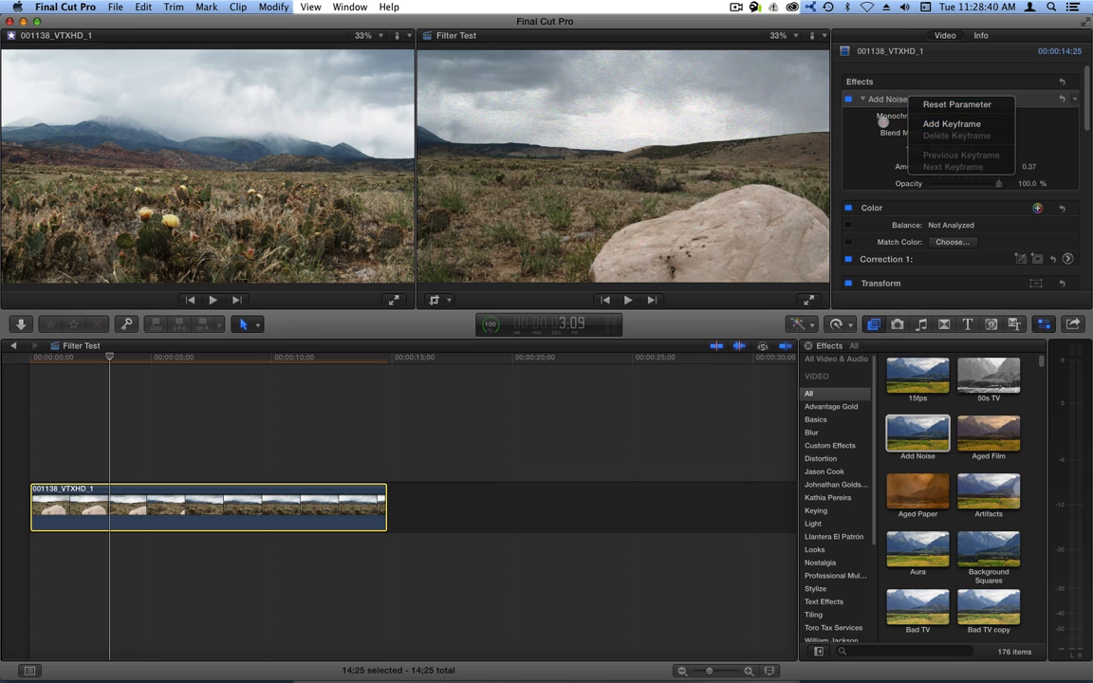
click(885, 100)
key(BackSpace)
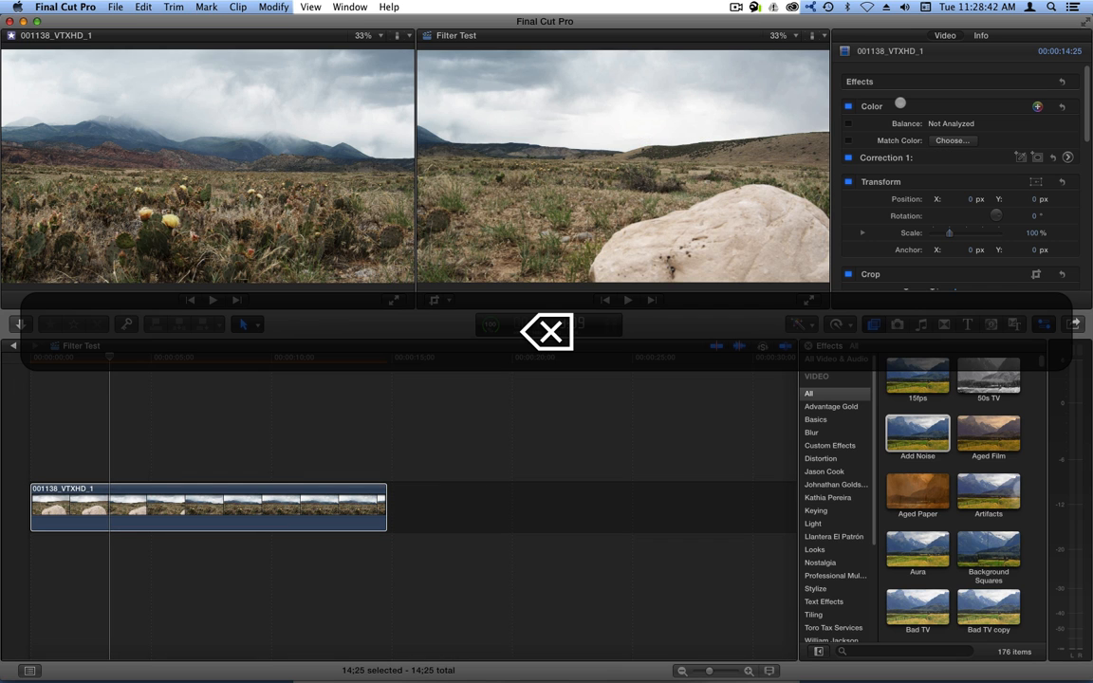
Apply Aged Film to the clip, play it from the start, and park at 5:29.
click(990, 436)
drag(990, 437, 282, 515)
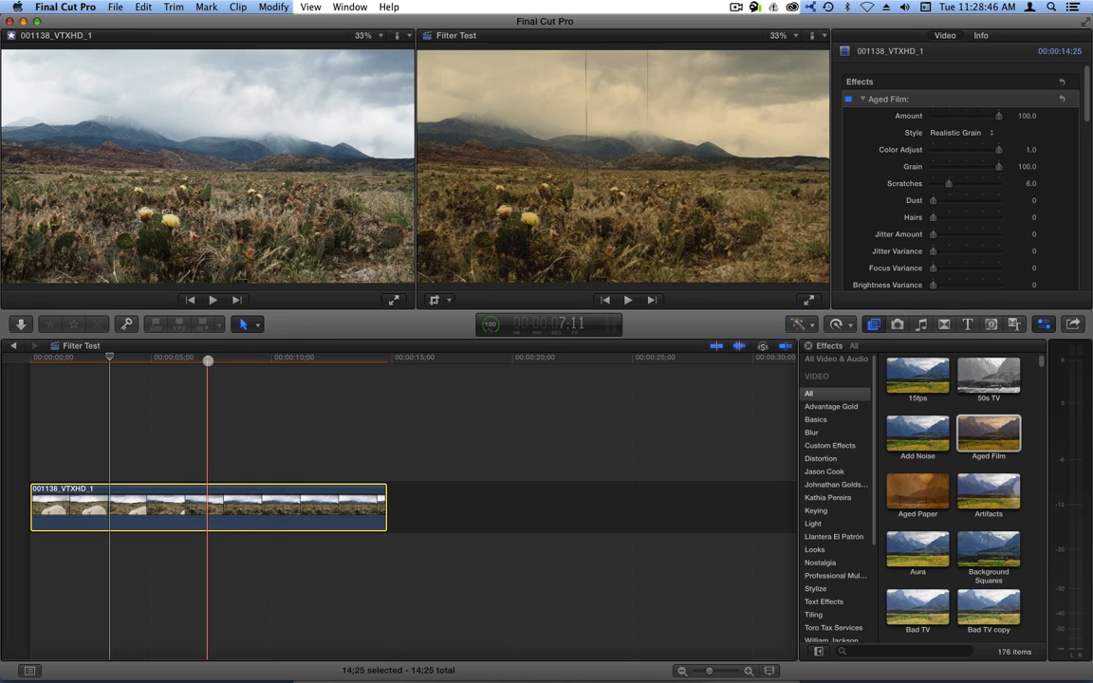
click(174, 361)
click(167, 361)
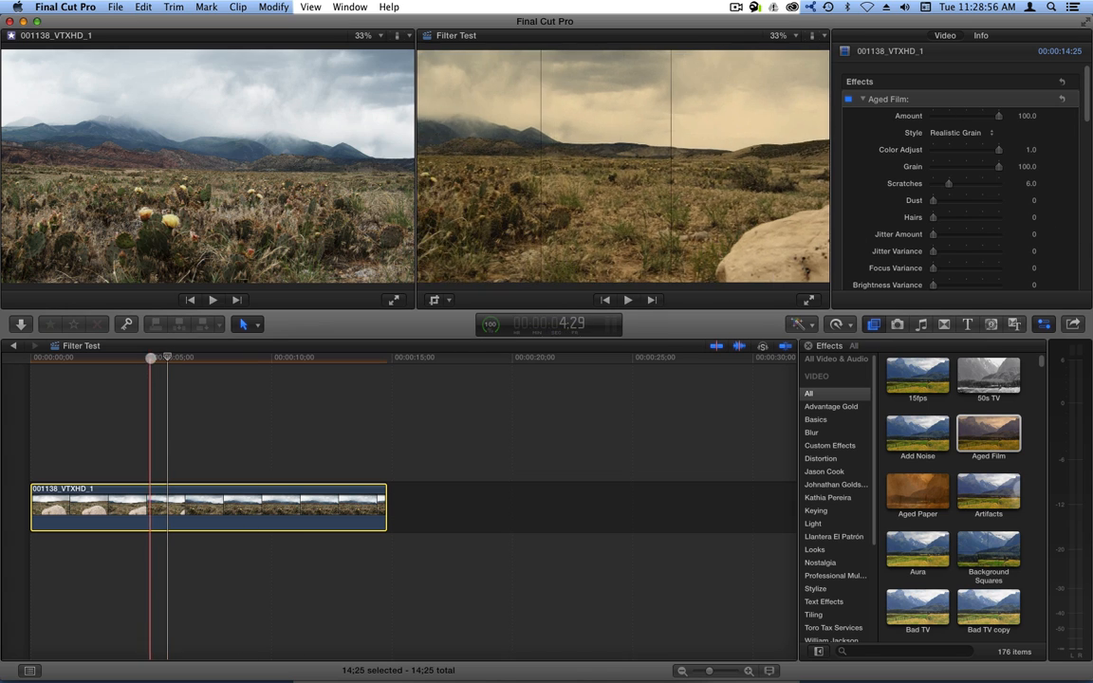
click(27, 358)
key(space)
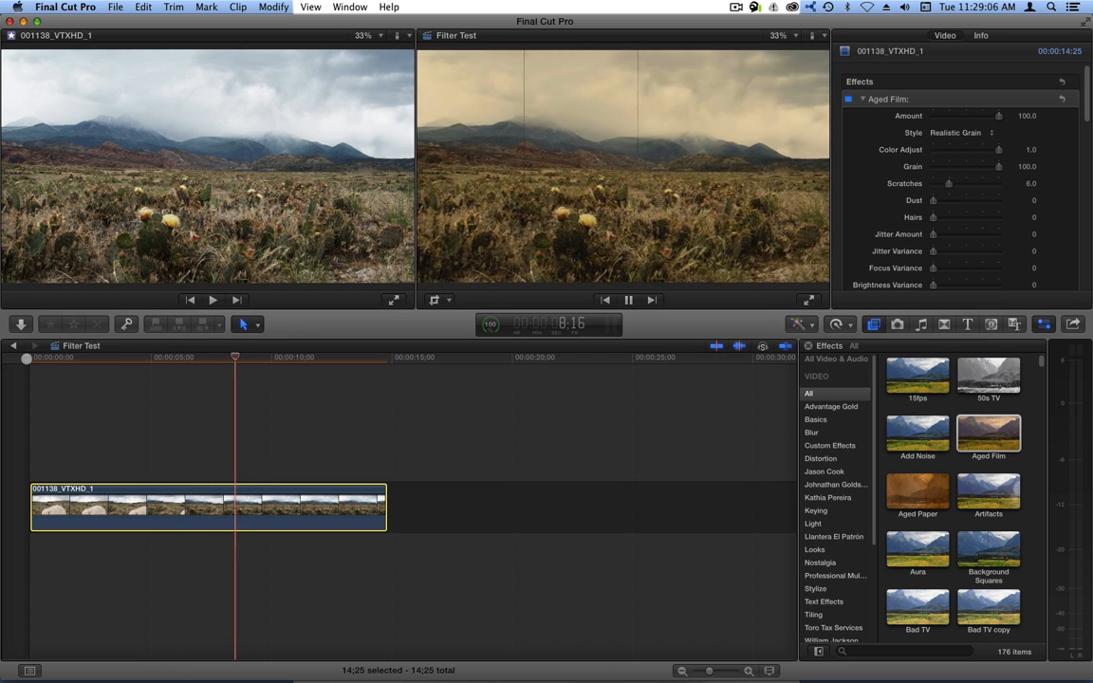
key(space)
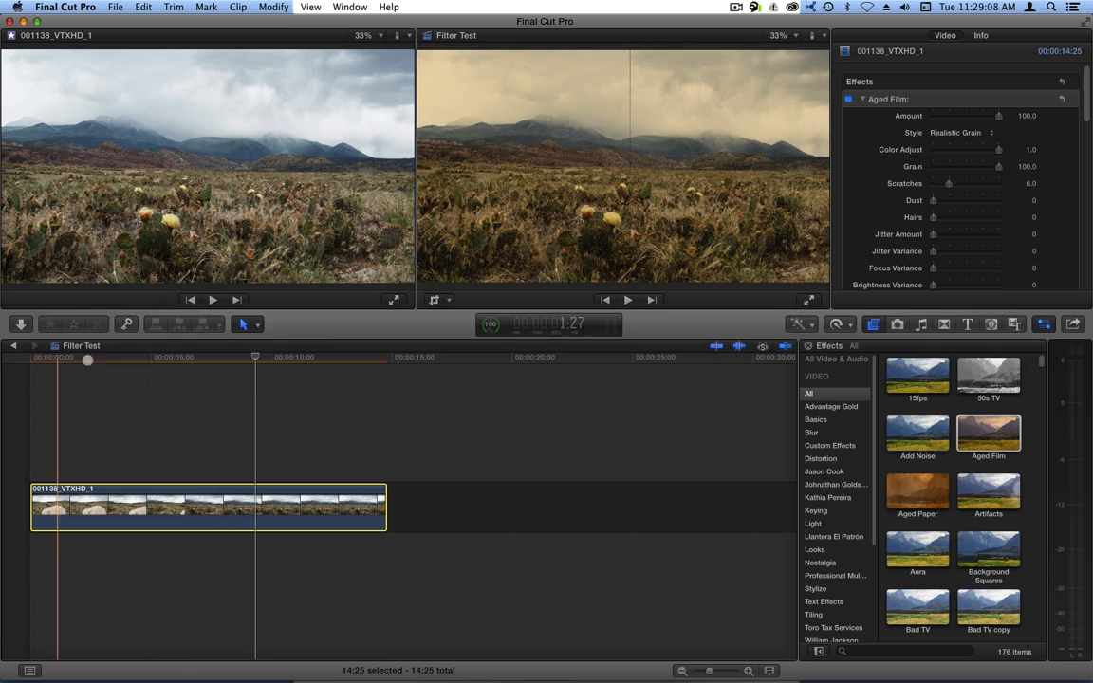
click(175, 359)
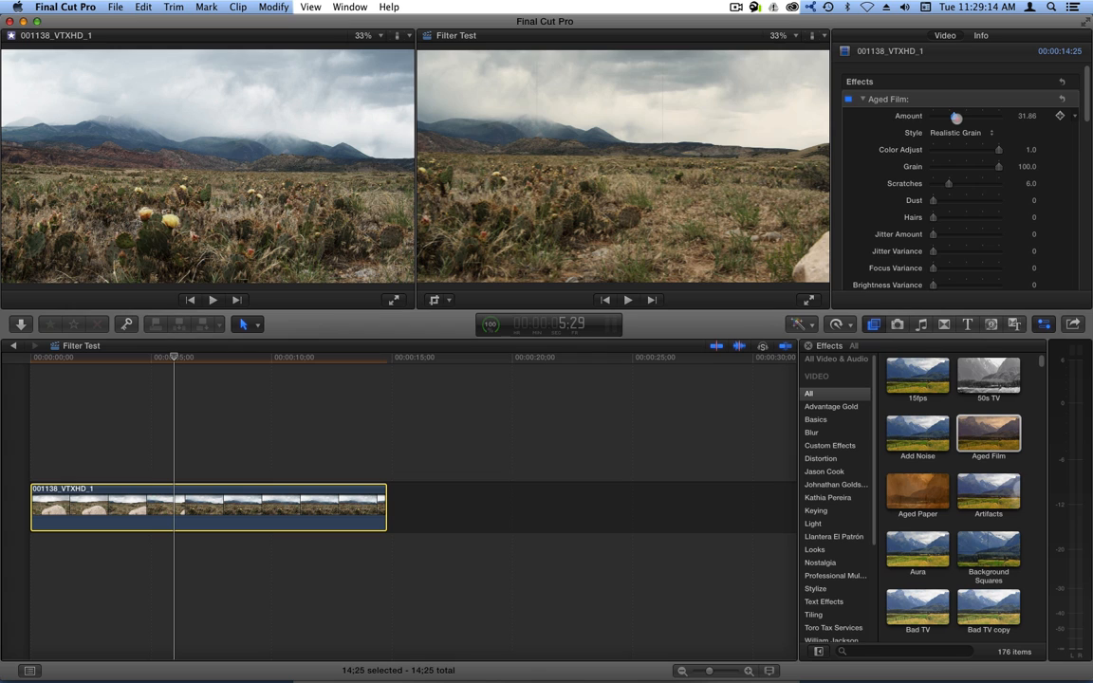
Drag the Aged Film Amount down and back up, then switch Style to iMovie Grain.
drag(946, 117, 918, 119)
drag(977, 115, 999, 116)
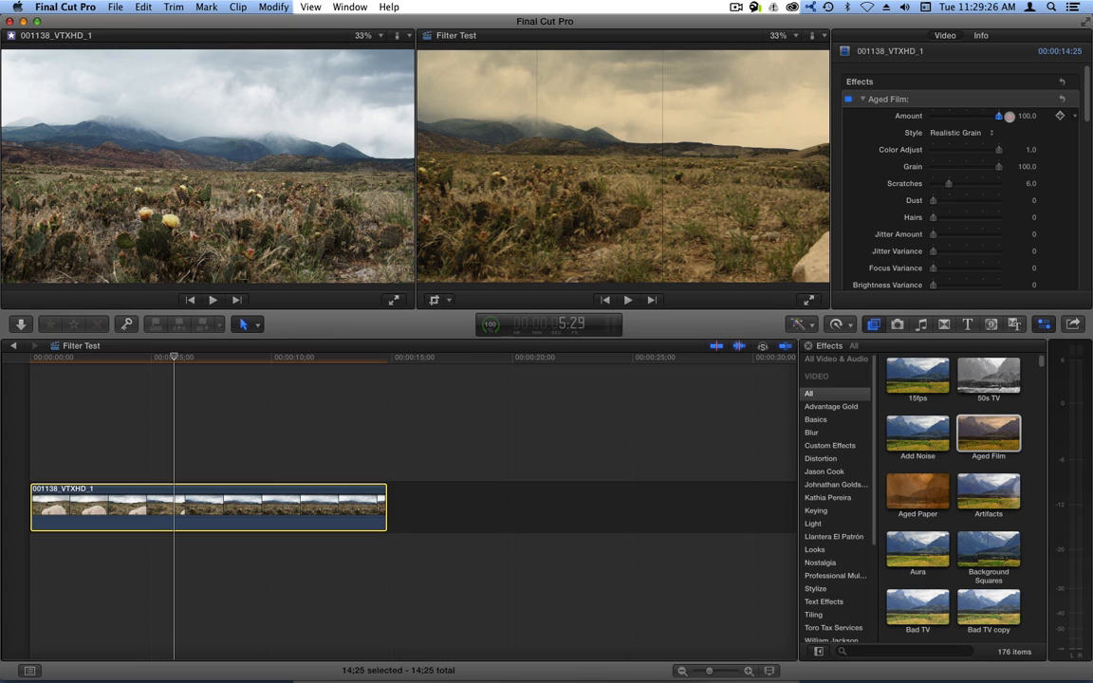
click(962, 130)
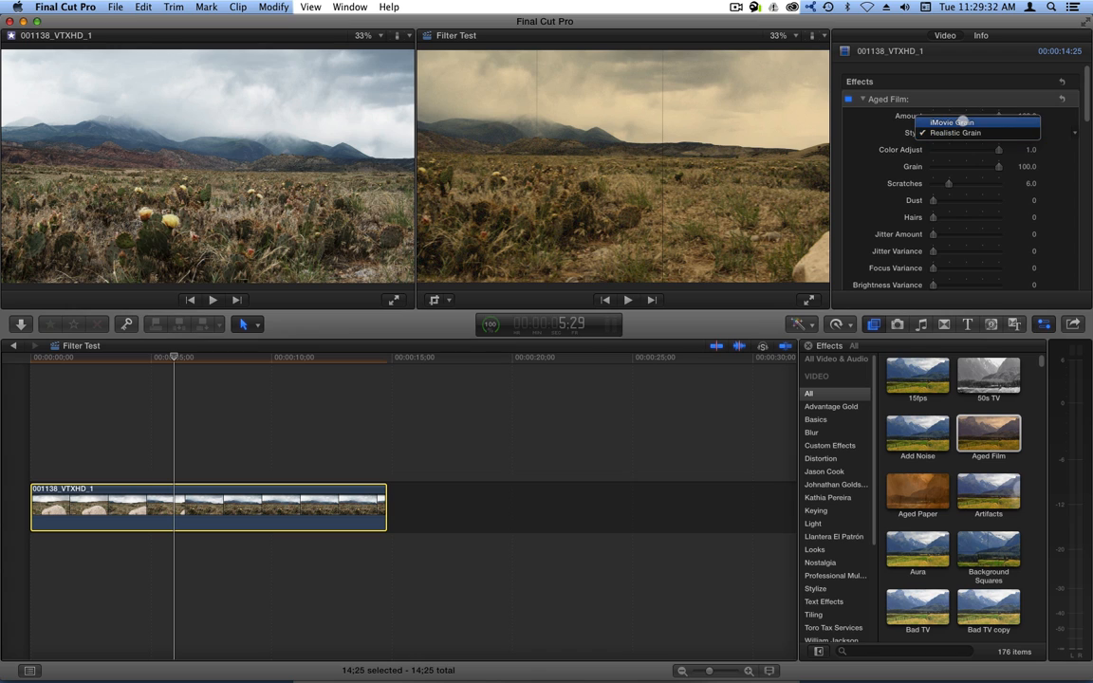
click(963, 121)
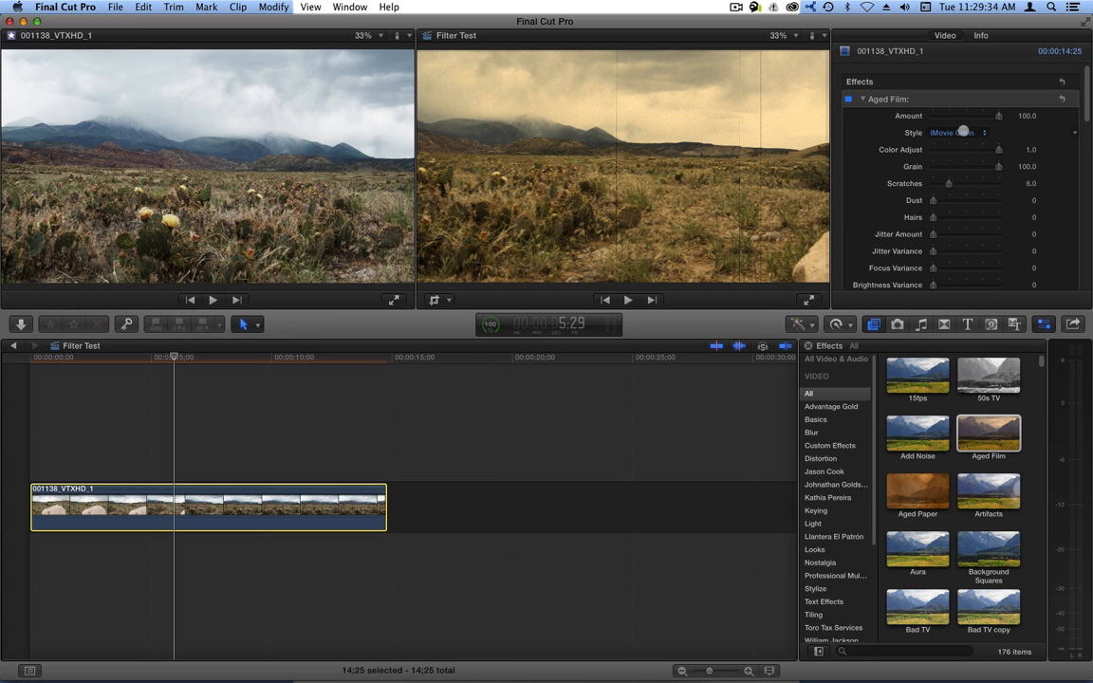
Try Realistic Grain, return the Style to iMovie Grain, and weaken the Amount slightly.
click(963, 132)
click(963, 142)
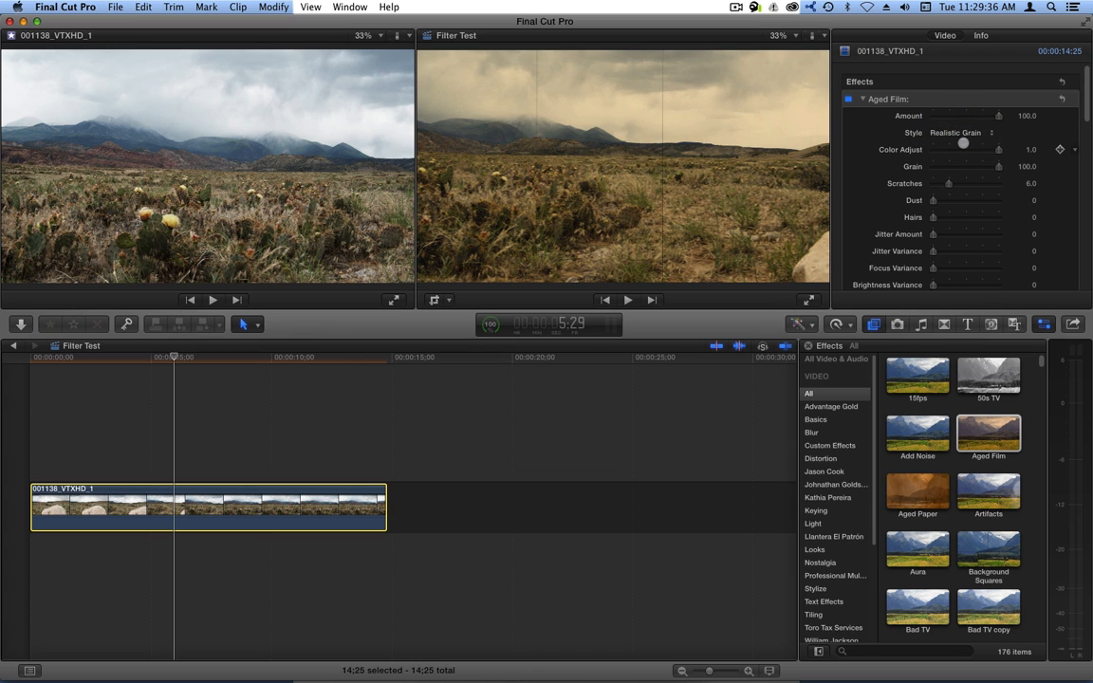
click(963, 132)
click(963, 122)
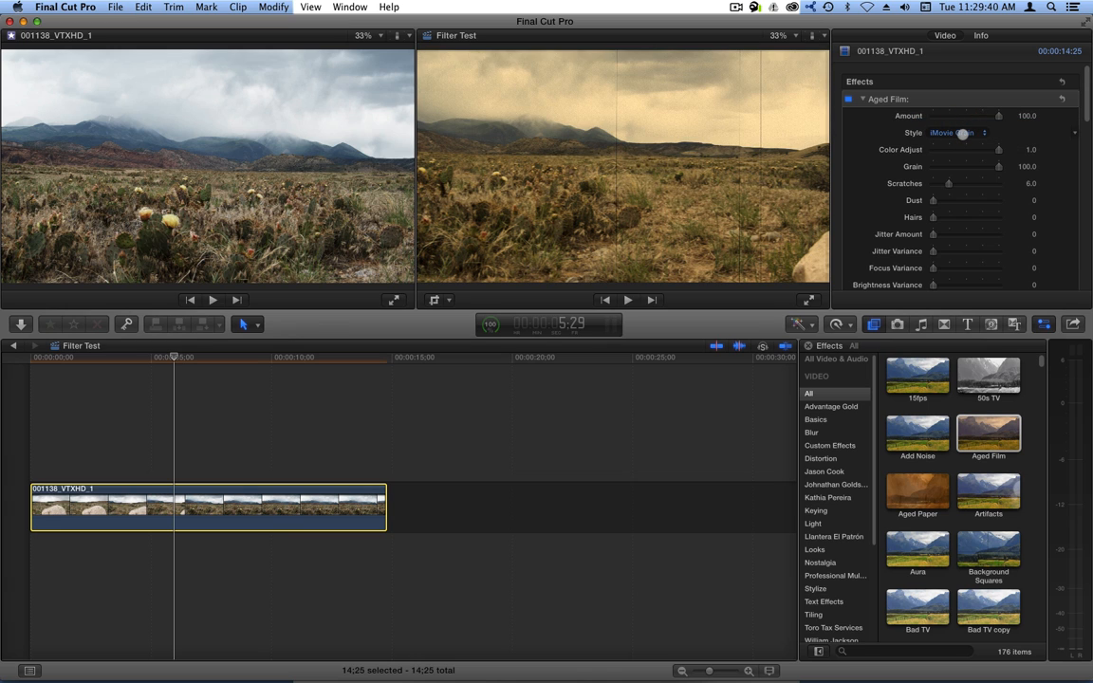
drag(992, 116, 1025, 116)
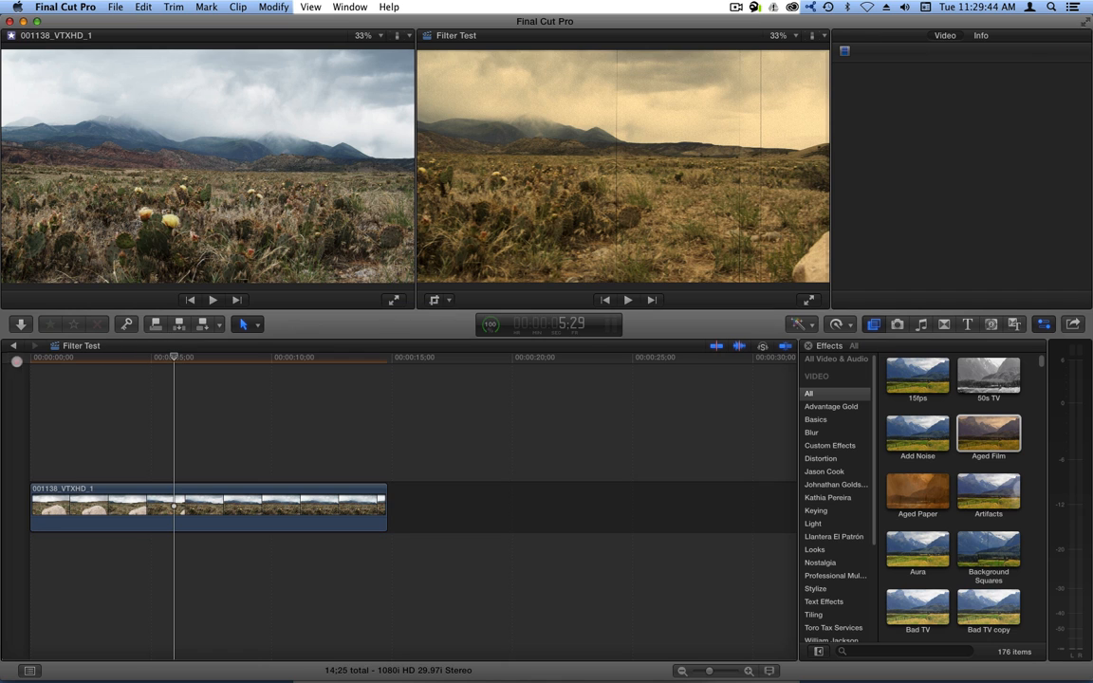
Play the clip from the timeline start and set the Aged Film Style back to Realistic Grain.
click(12, 361)
key(space)
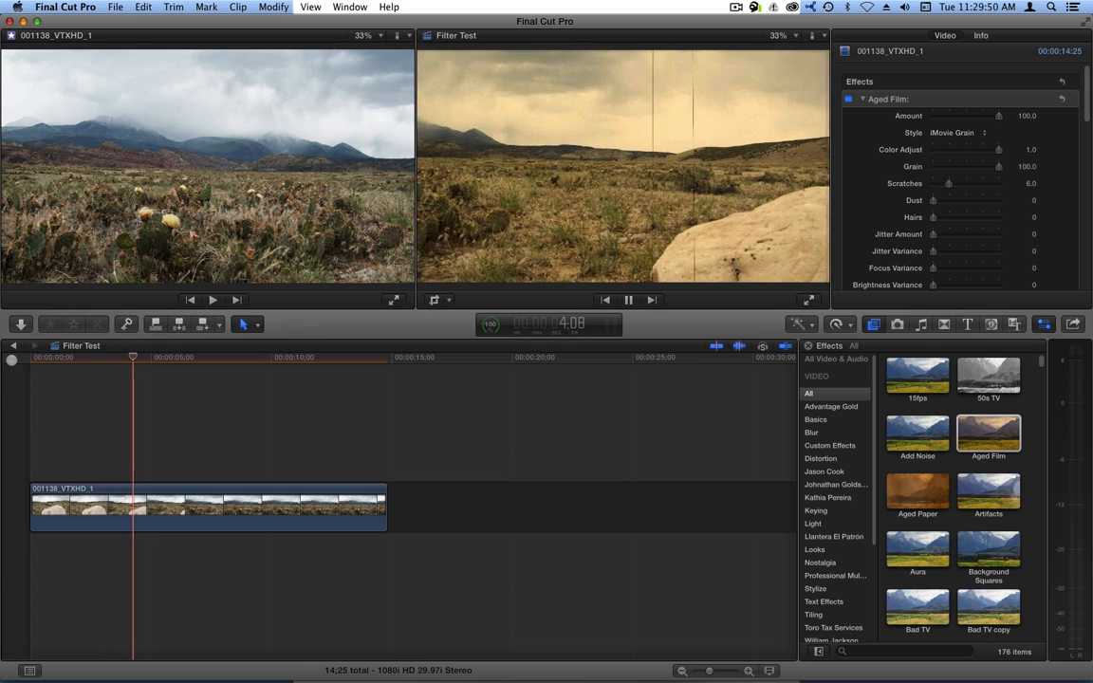
click(958, 133)
click(955, 142)
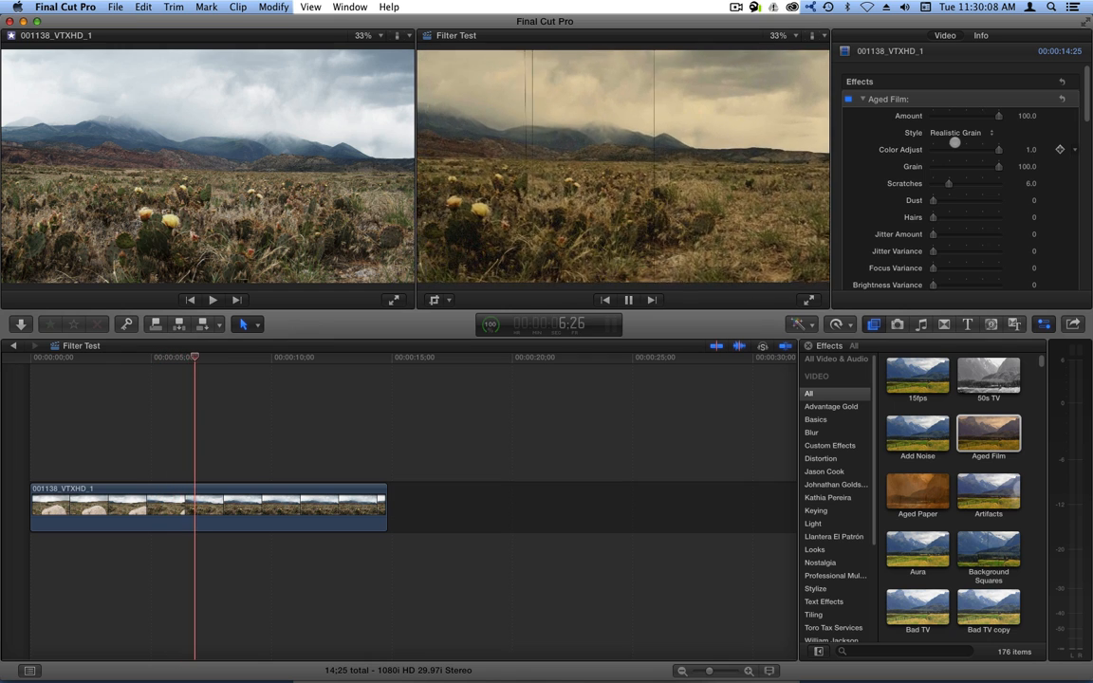
With playback paused, adjust Aged Film's Color Adjust back and forth to about -0.52, then resume playing.
key(space)
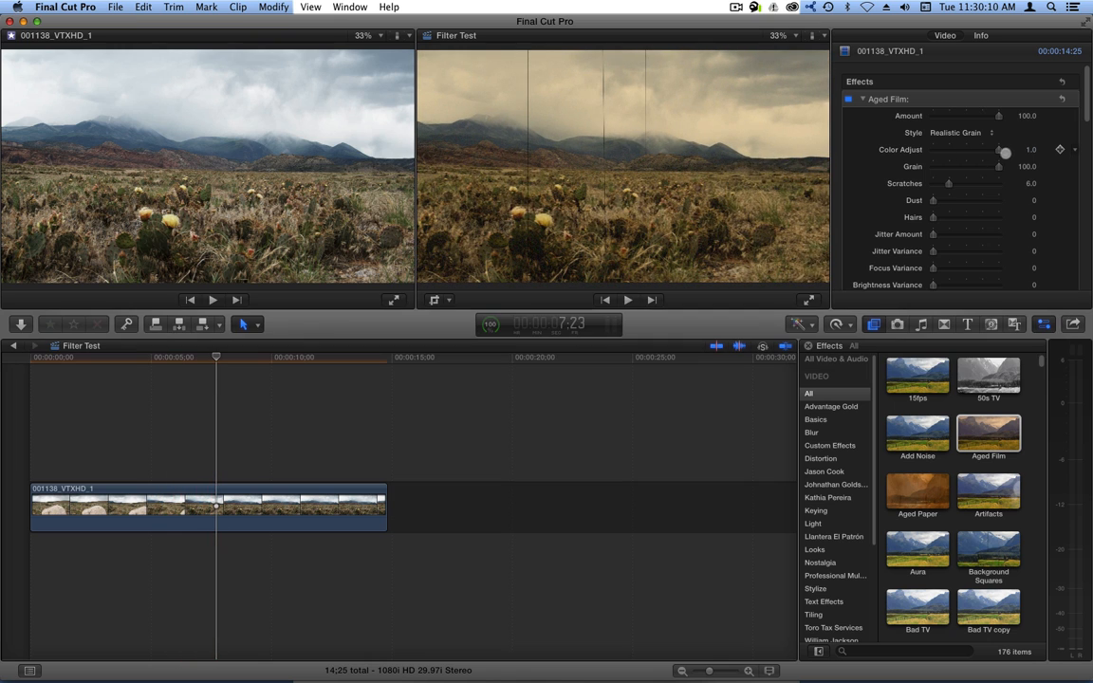
drag(1000, 150, 939, 150)
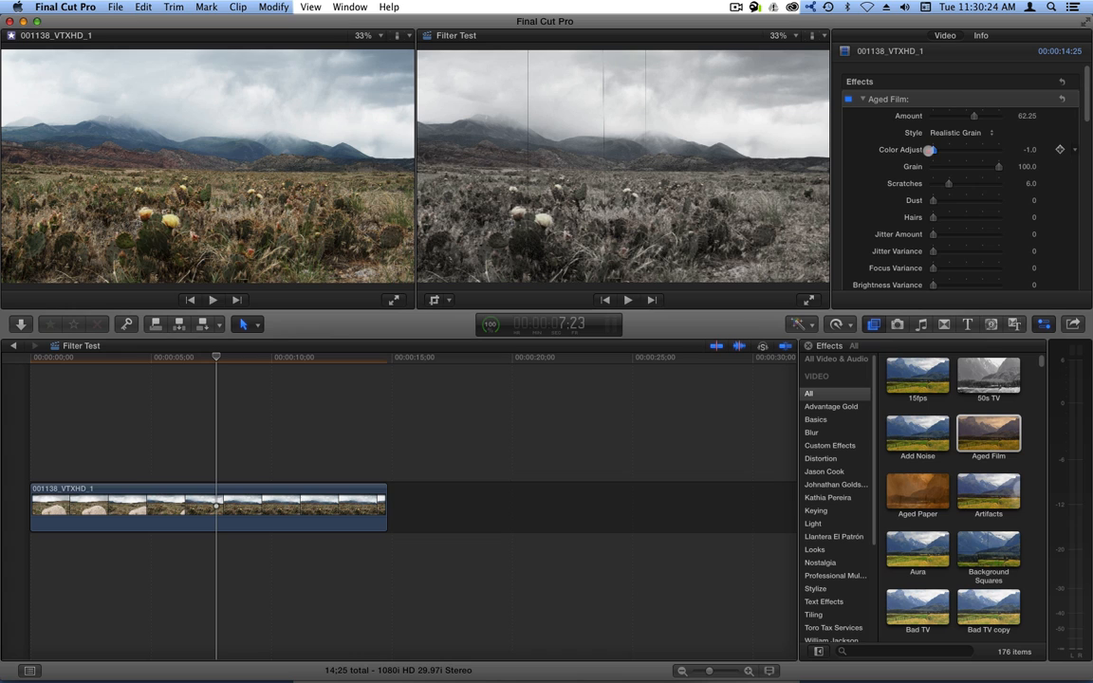
mouse_move(946, 150)
mouse_down()
mouse_move(994, 150)
mouse_move(963, 149)
mouse_up()
mouse_move(936, 150)
mouse_down()
mouse_move(999, 151)
mouse_move(939, 151)
mouse_up()
drag(974, 153, 1003, 150)
key(space)
key(space)
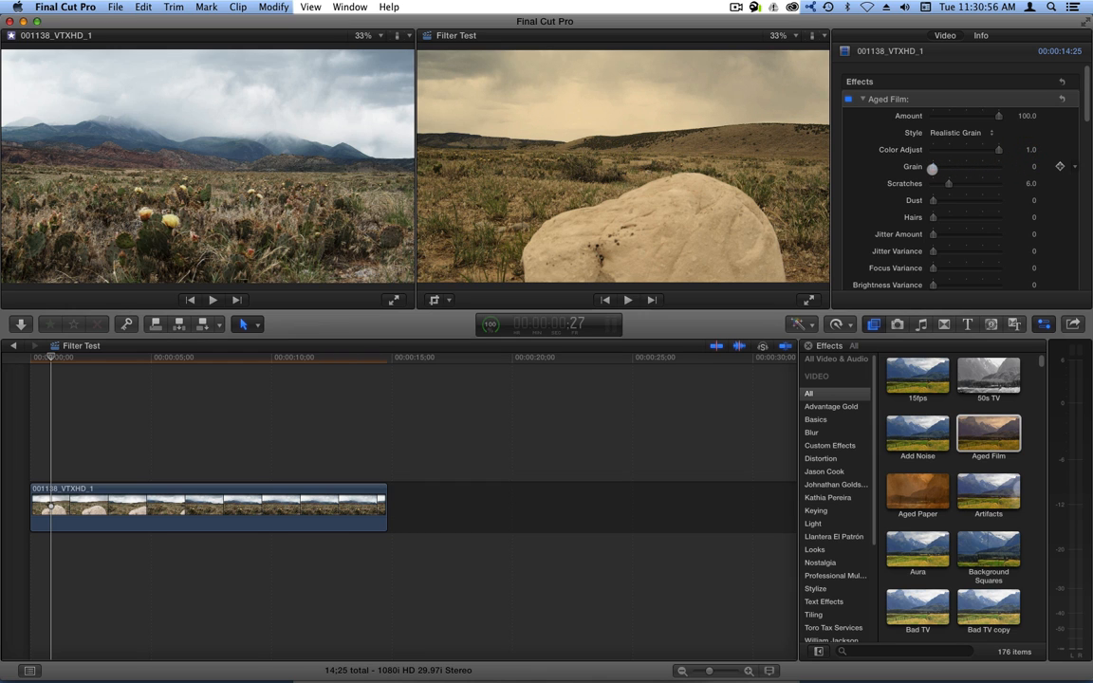
Play the clip and raise Aged Film's Grain from 0 back up to 100.
key(space)
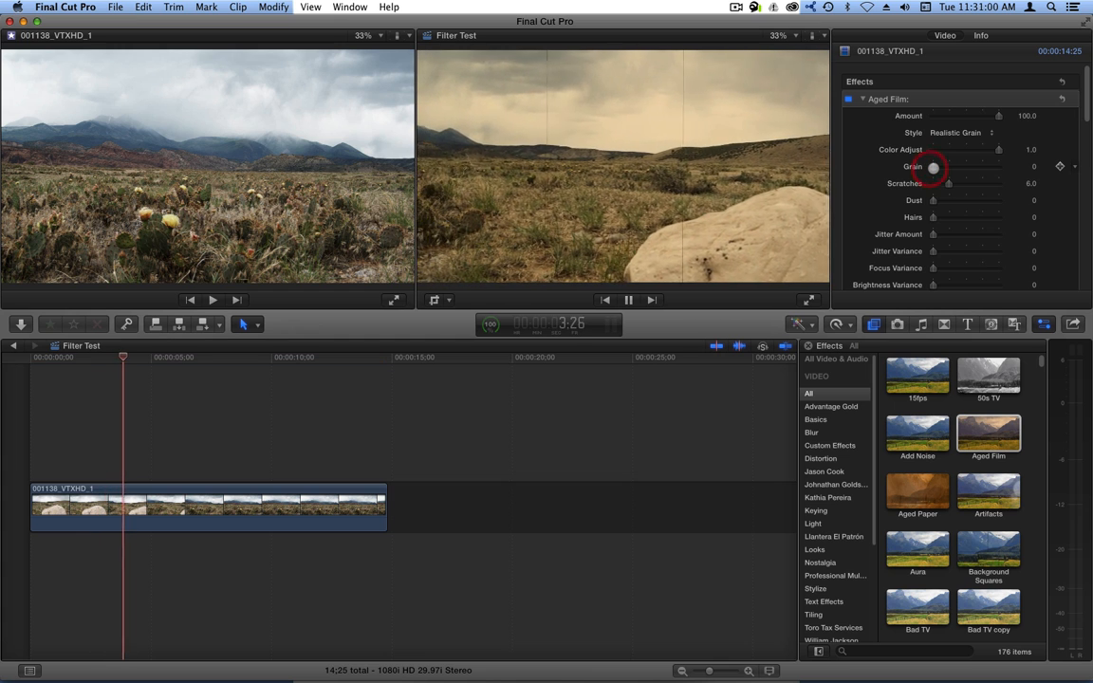
drag(934, 167, 1037, 168)
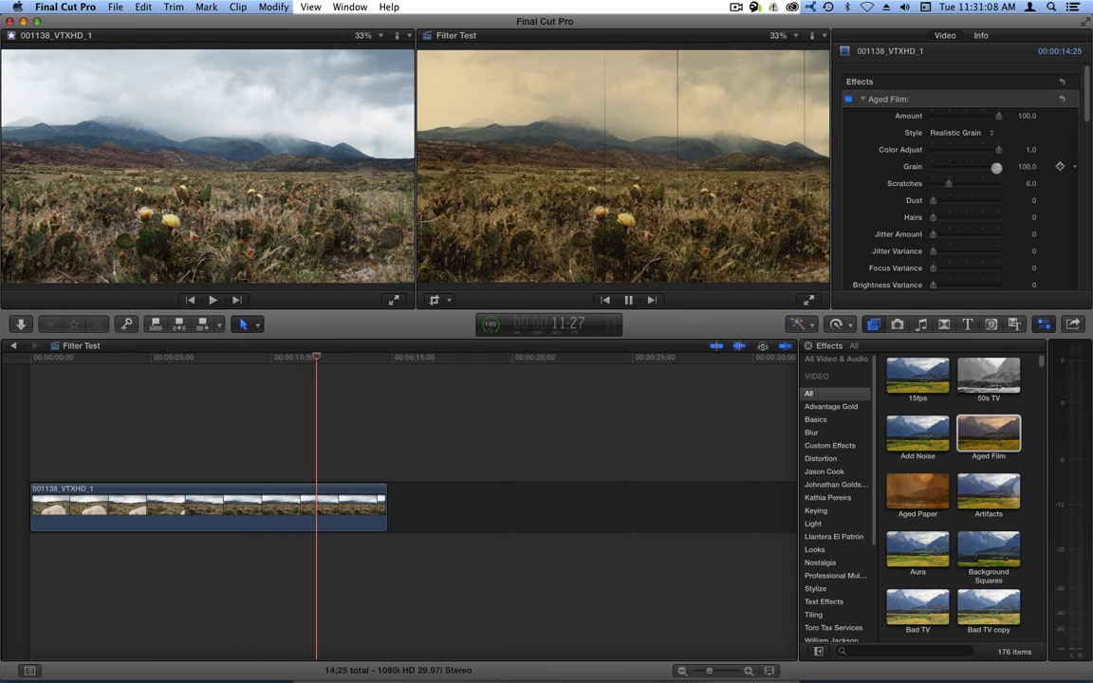
Test Aged Film's Scratches up and down, leaving it at 0, and raise Dust to 100.
click(1026, 166)
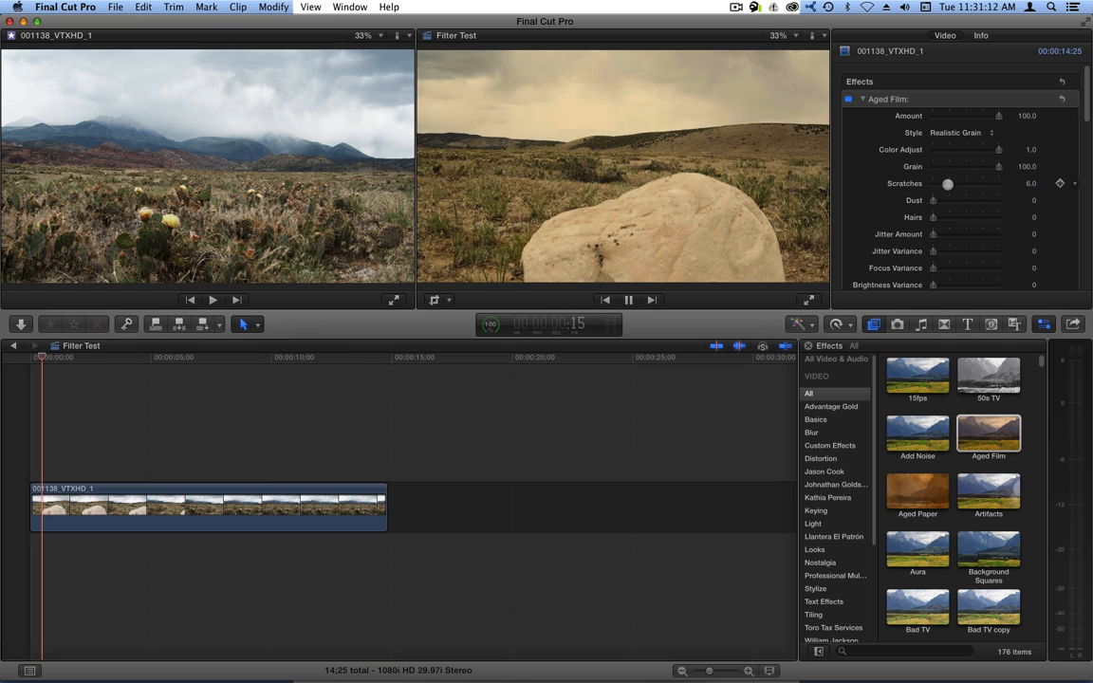
drag(947, 184, 898, 183)
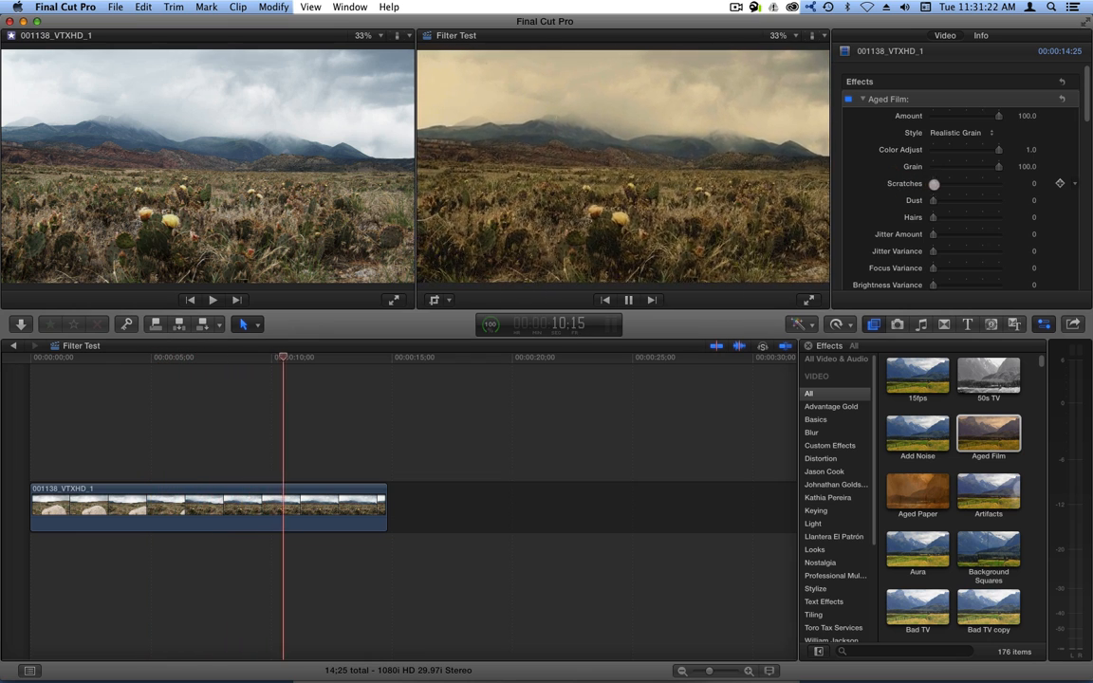
drag(934, 184, 958, 184)
drag(934, 200, 1018, 206)
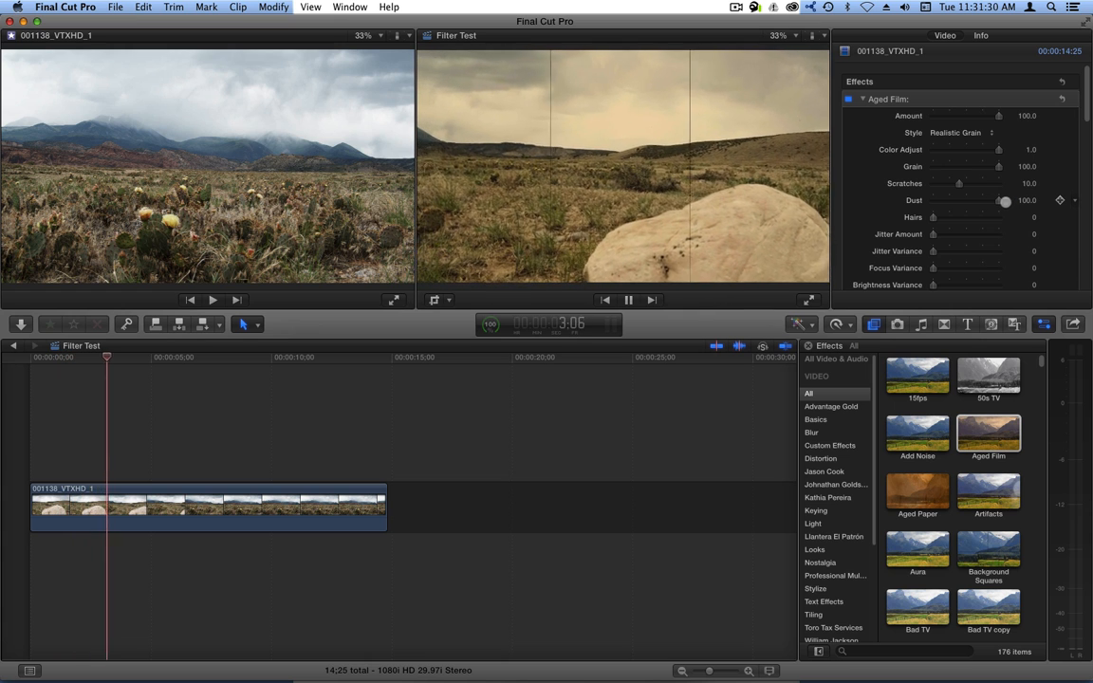
drag(958, 183, 911, 184)
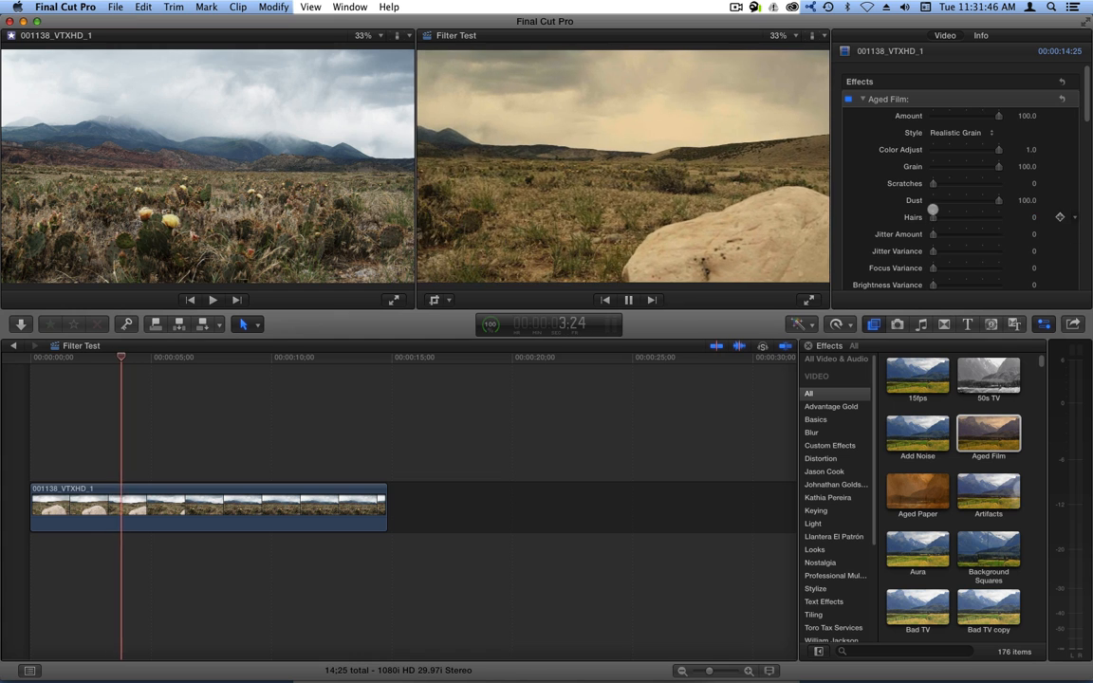
Raise Hairs to 10.0 and switch the Aged Film Style to iMovie Grain.
drag(933, 217, 1034, 218)
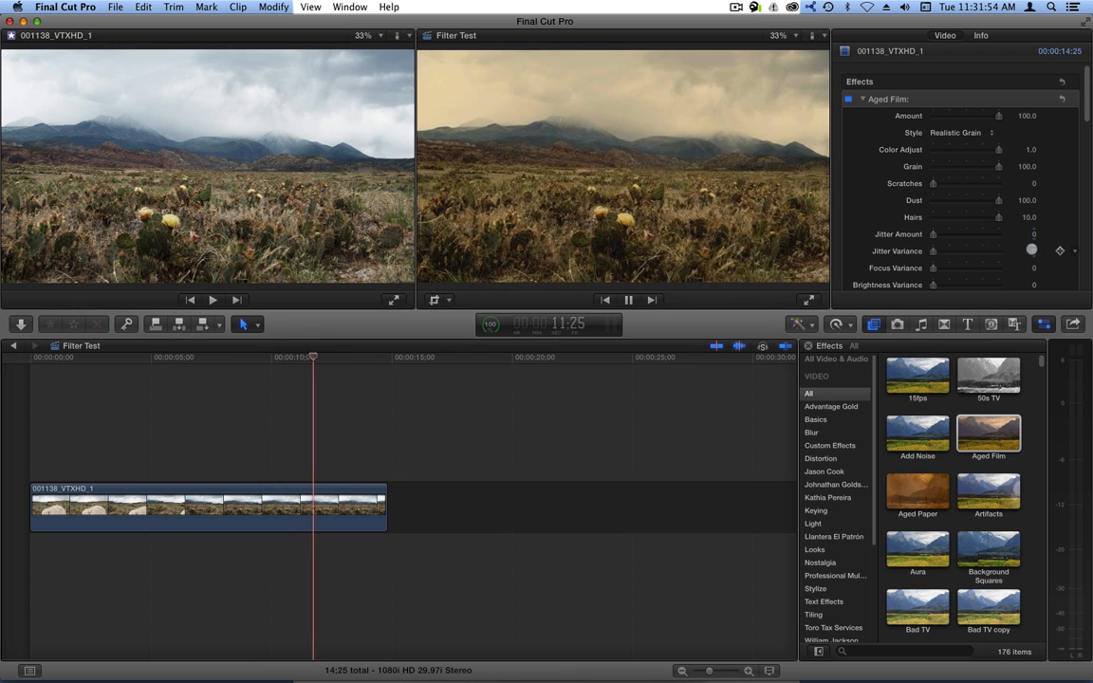
click(973, 133)
click(961, 122)
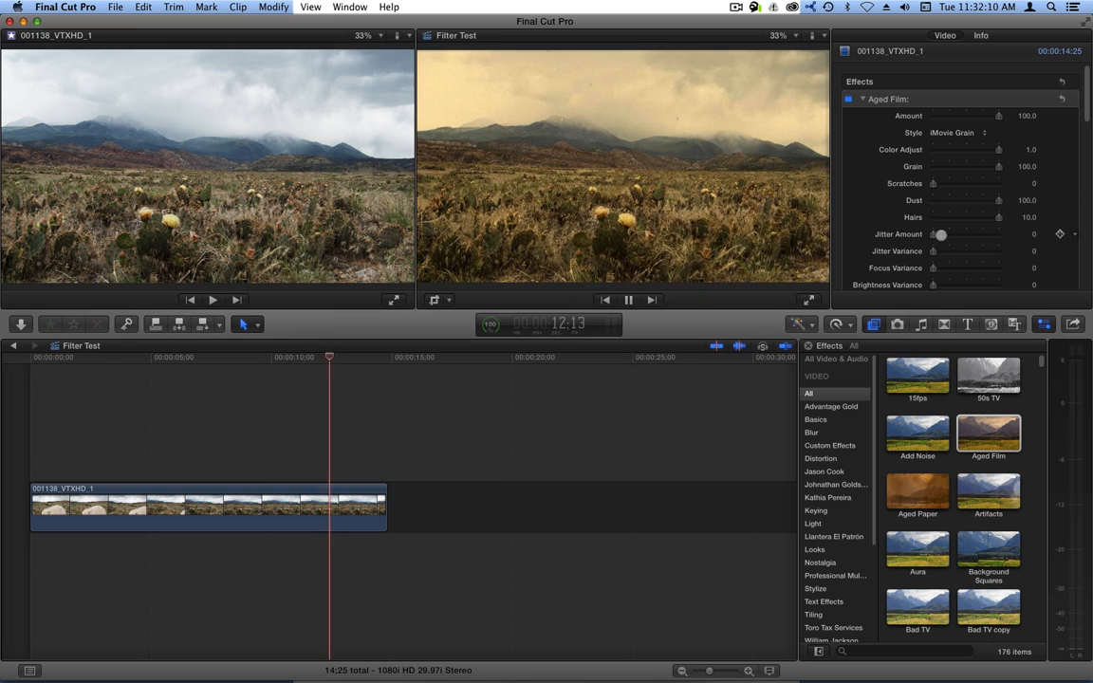
Experiment with Jitter Amount and Jitter Variance during playback, then set both to 0.
drag(934, 233, 977, 232)
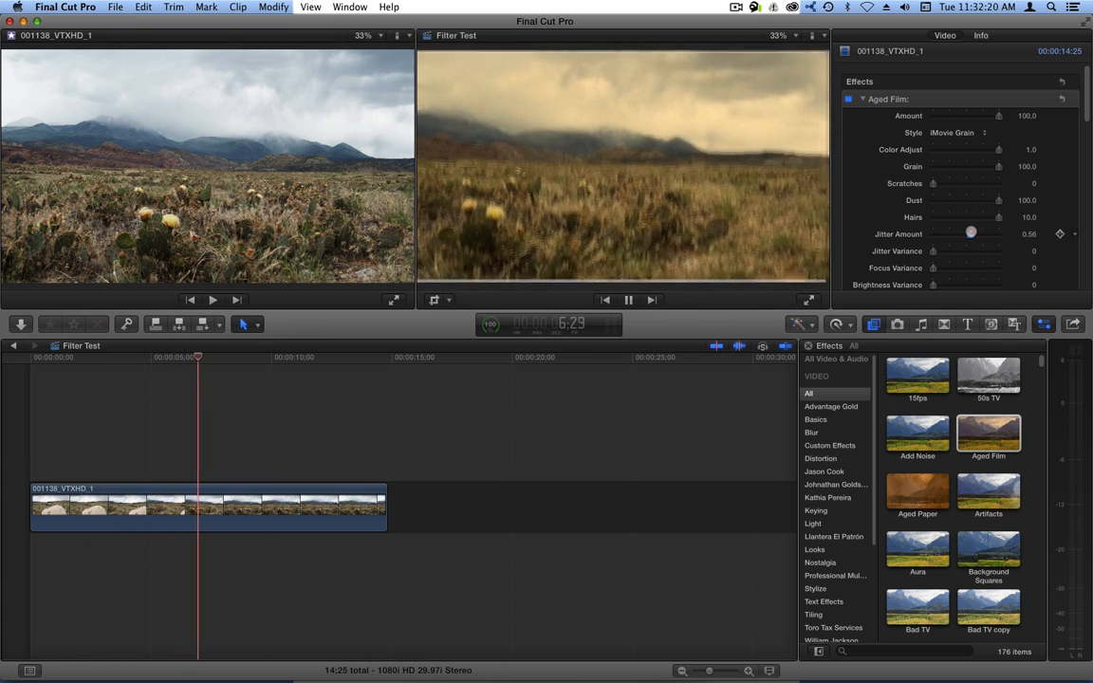
mouse_move(977, 232)
mouse_down()
mouse_move(933, 234)
mouse_move(1002, 251)
mouse_move(981, 249)
mouse_up()
mouse_move(984, 250)
mouse_down()
mouse_move(920, 250)
mouse_move(969, 234)
mouse_up()
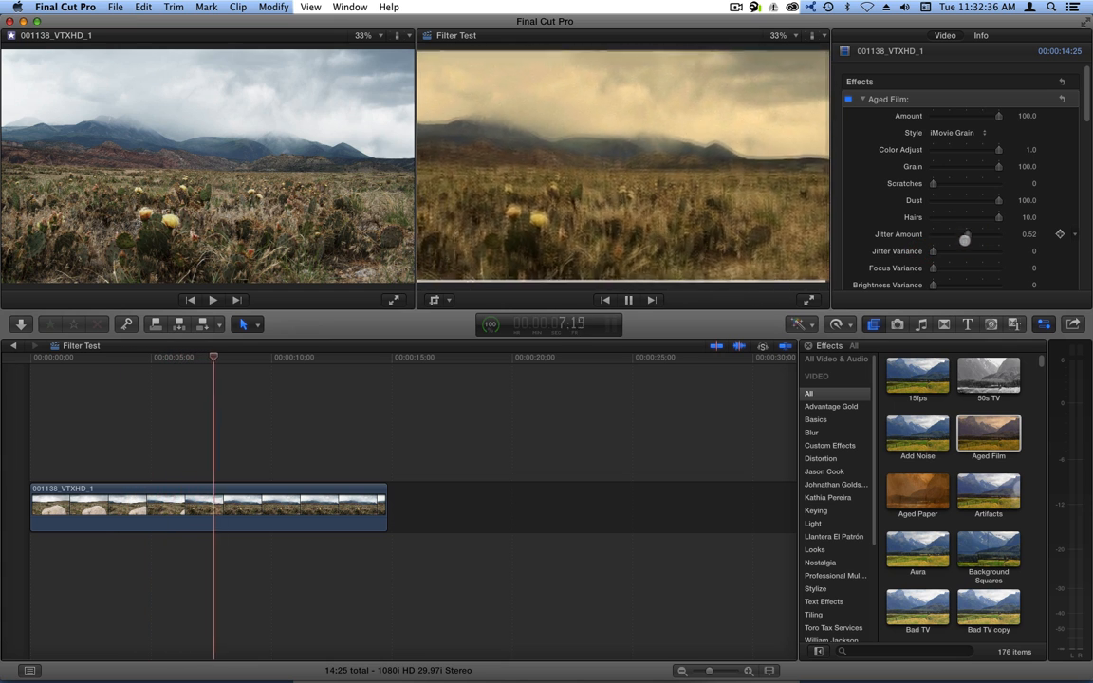
drag(934, 250, 1016, 251)
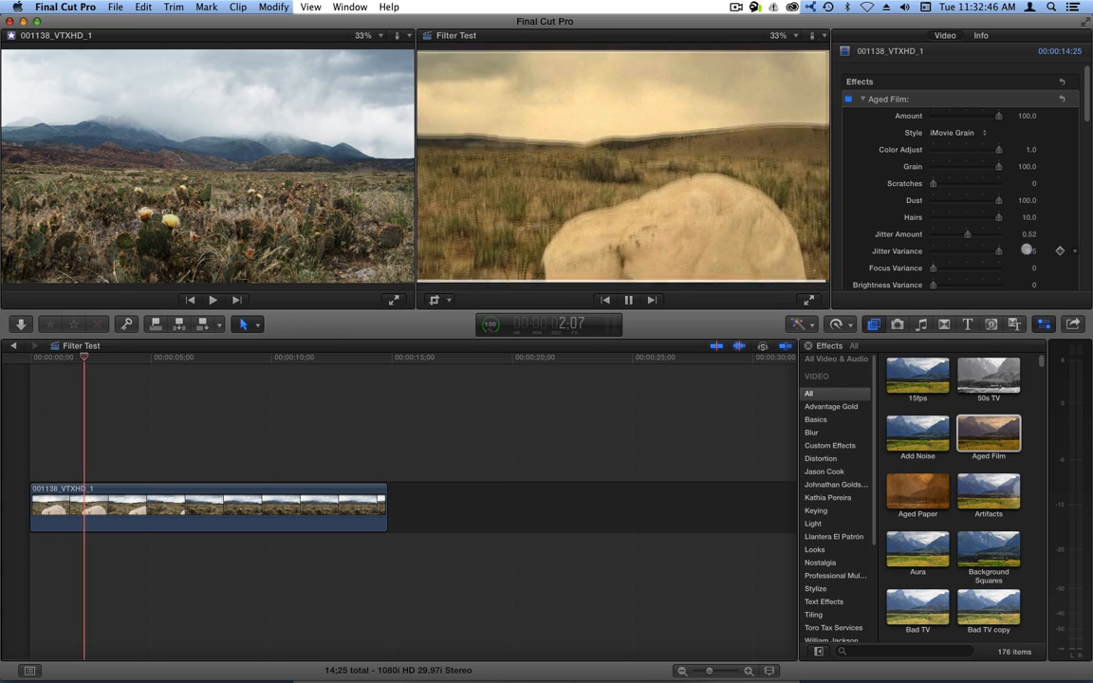
click(1031, 251)
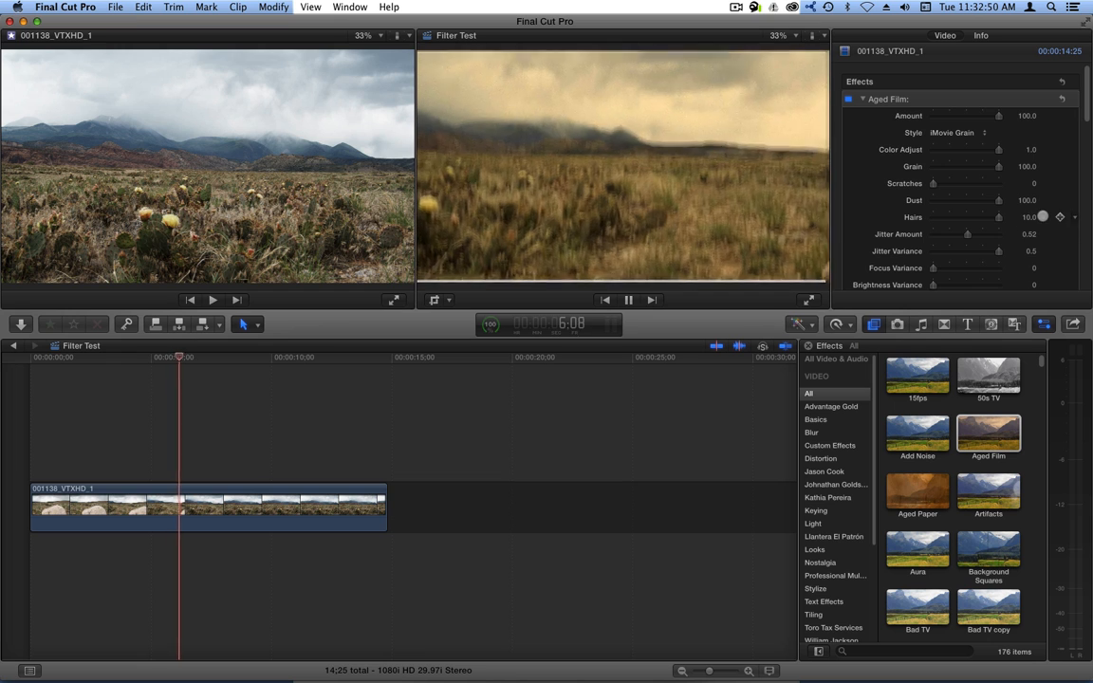
drag(968, 235, 918, 235)
drag(992, 251, 947, 268)
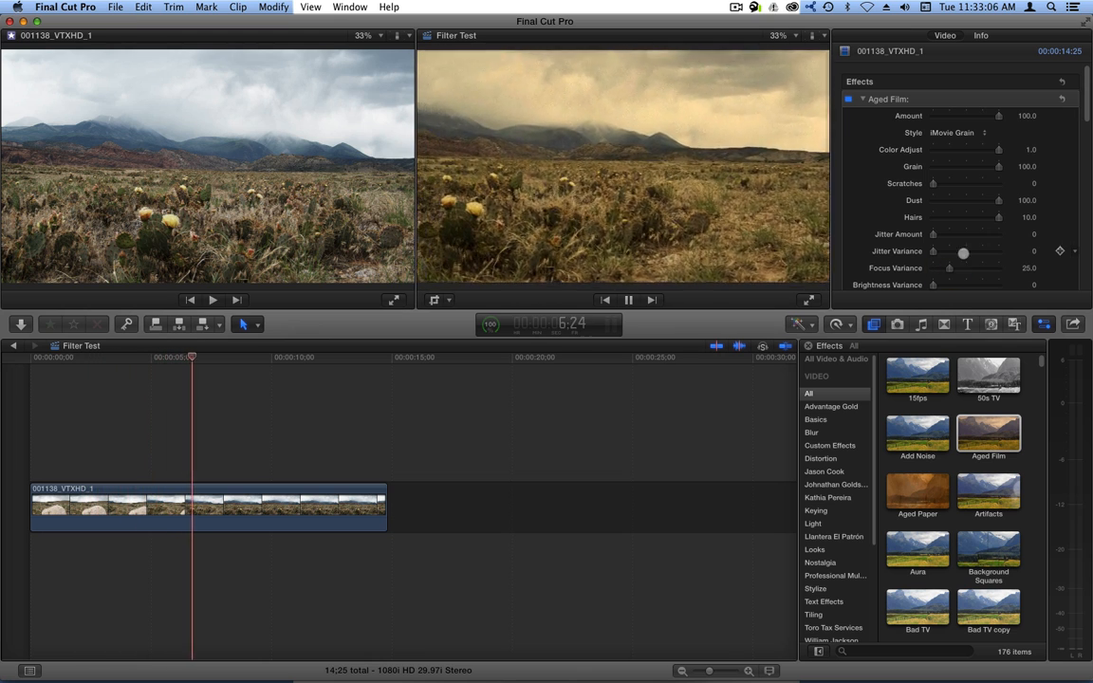
Set Focus Variance to 0, try Brightness Variance at 0.48 and 0.23, then return it to 0.
scroll(977, 246, down, 3)
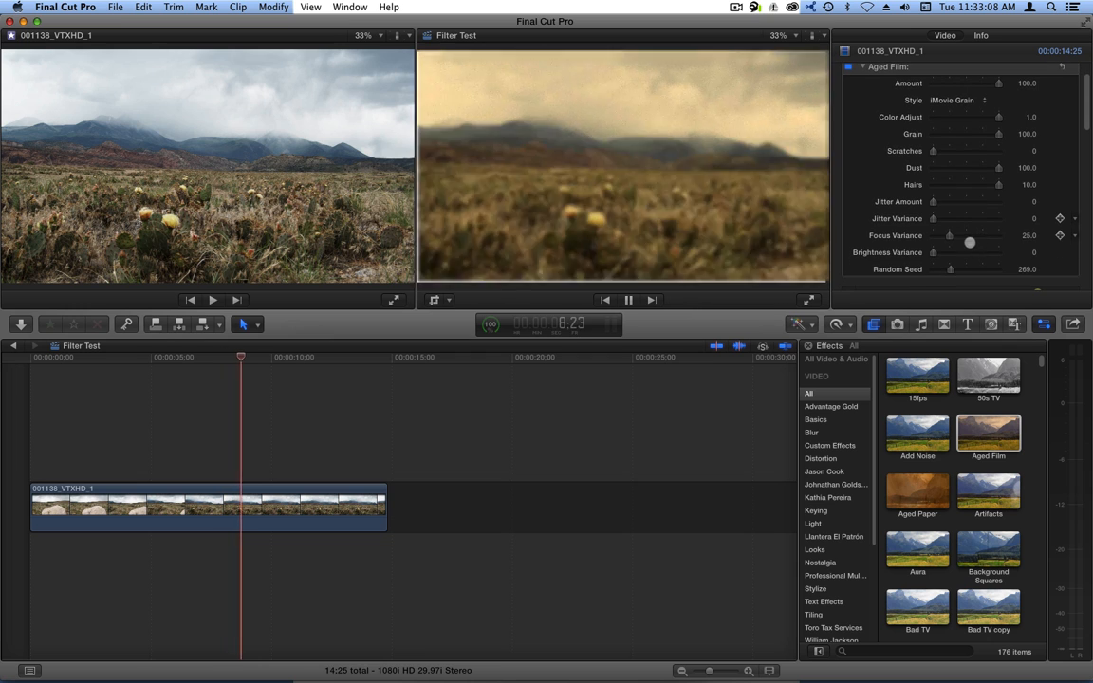
drag(949, 235, 929, 235)
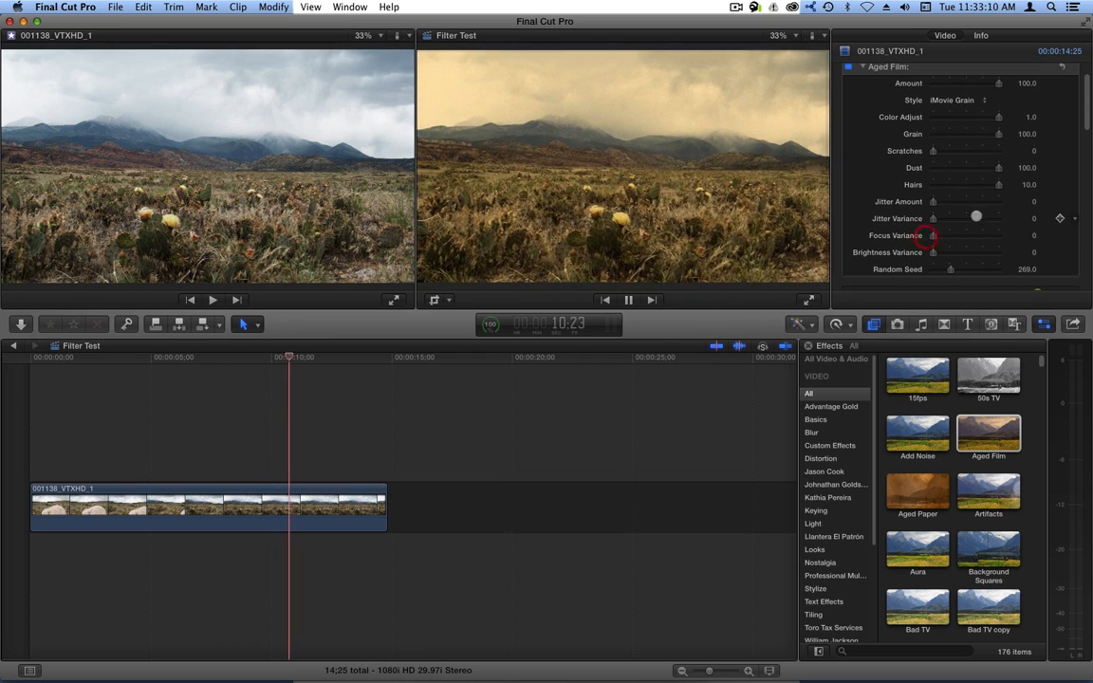
scroll(933, 234, down, 3)
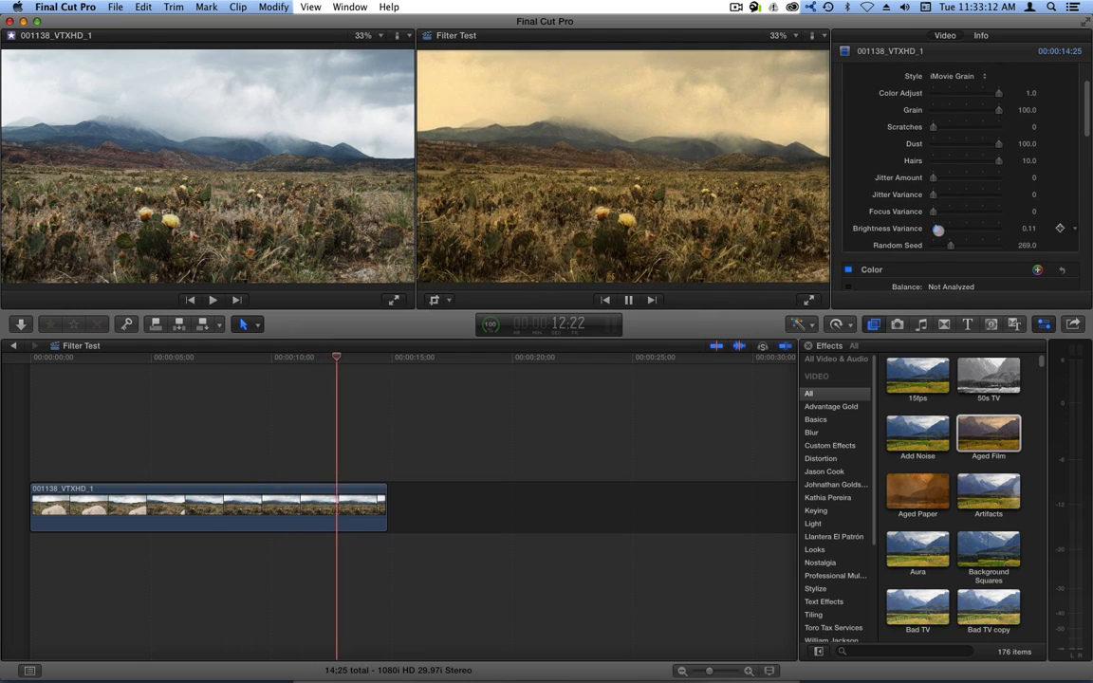
drag(934, 231, 947, 230)
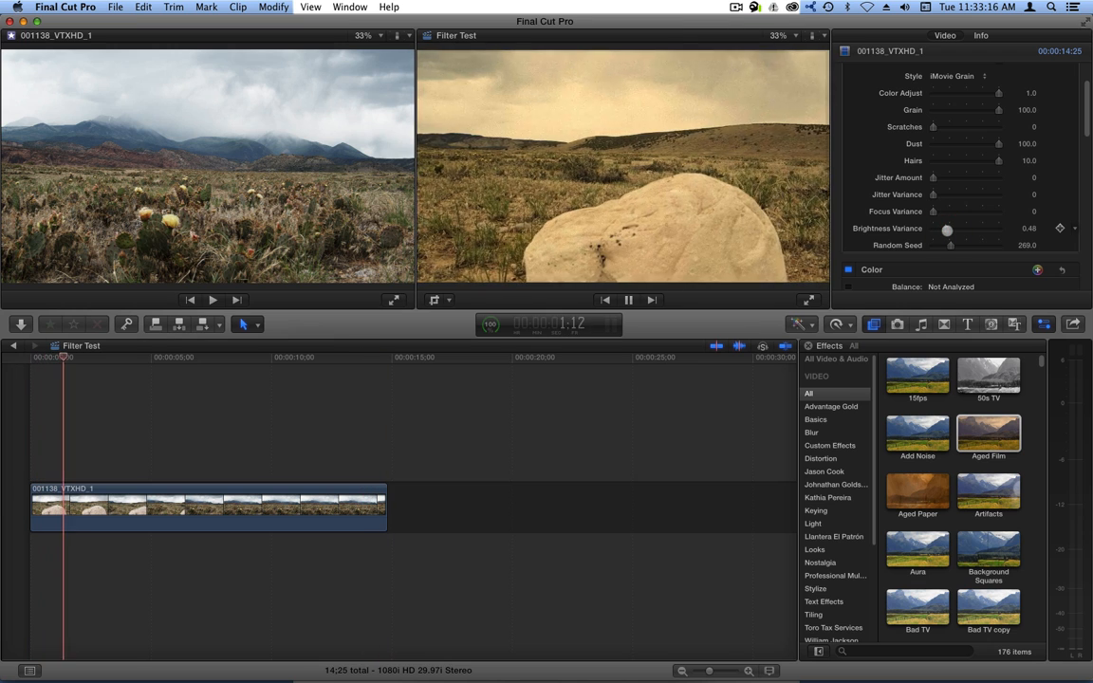
drag(949, 232, 938, 230)
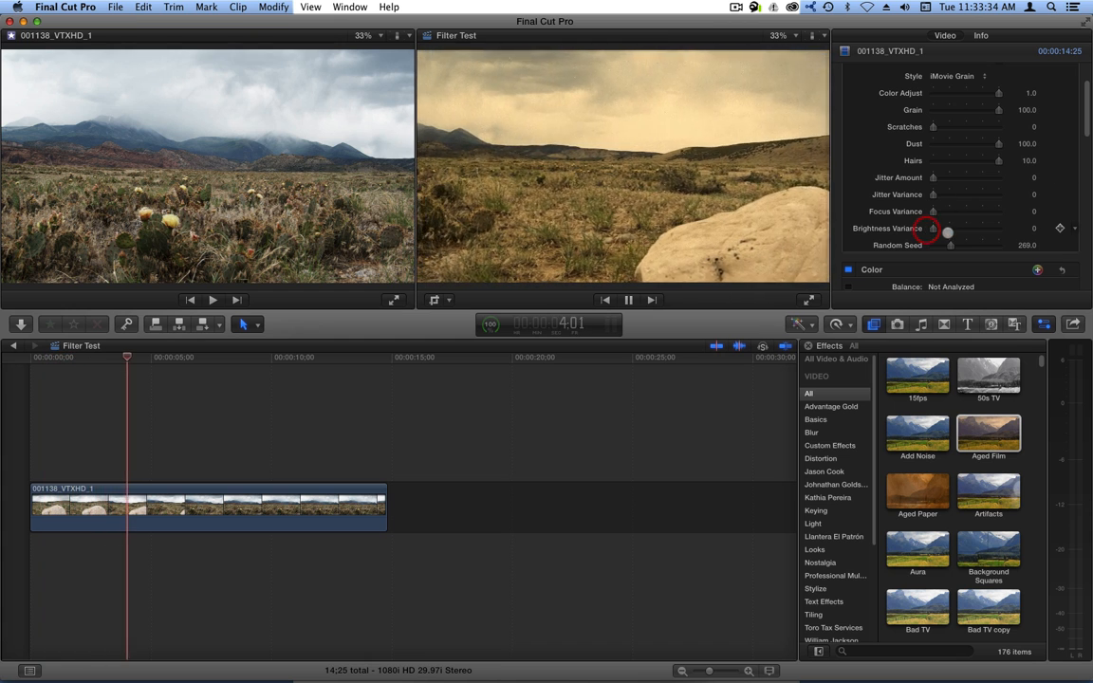
drag(933, 228, 974, 228)
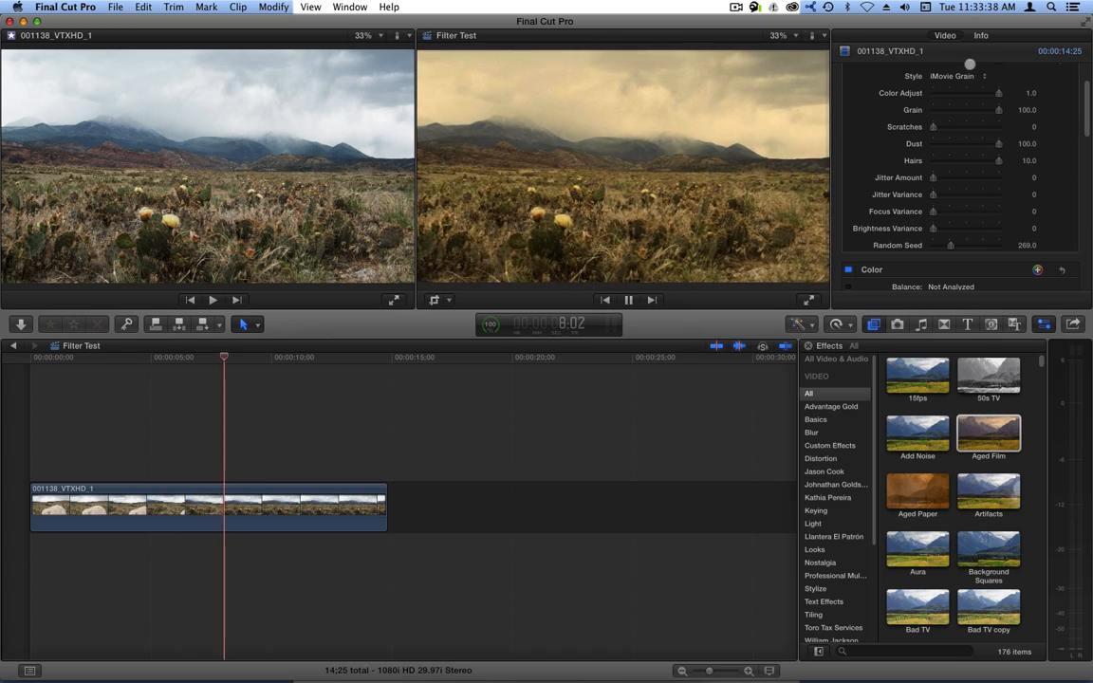
scroll(956, 140, up, 2)
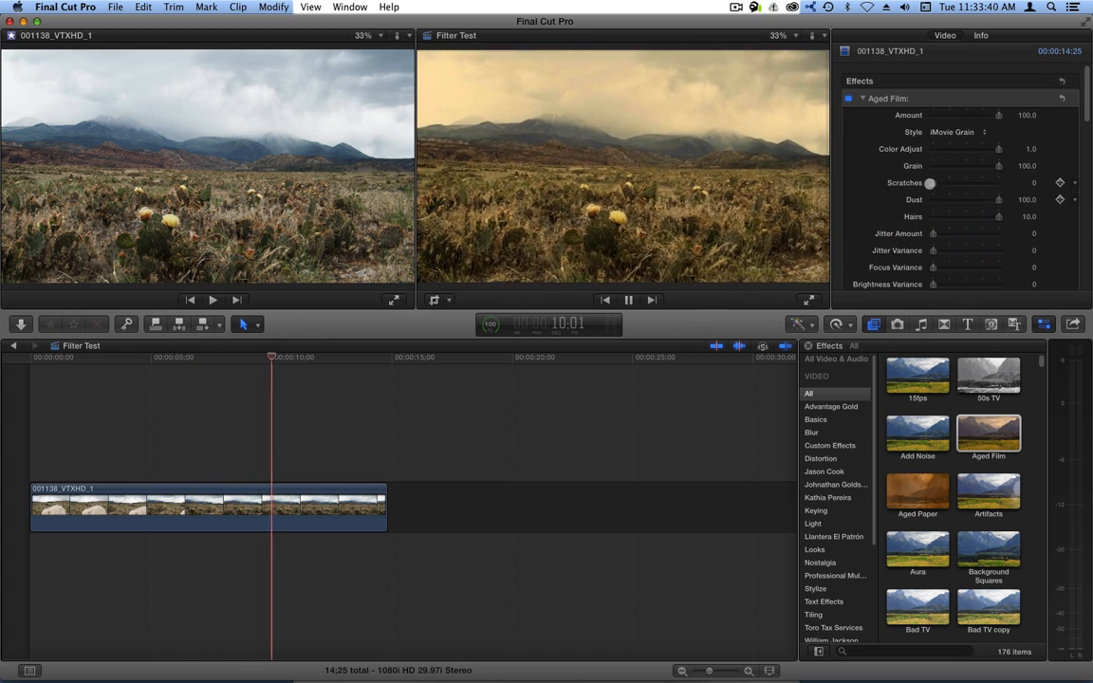
Set Scratches to 25.0, change the Random Seed, and replay the clip from the start.
drag(933, 182, 1013, 183)
scroll(1014, 200, down, 3)
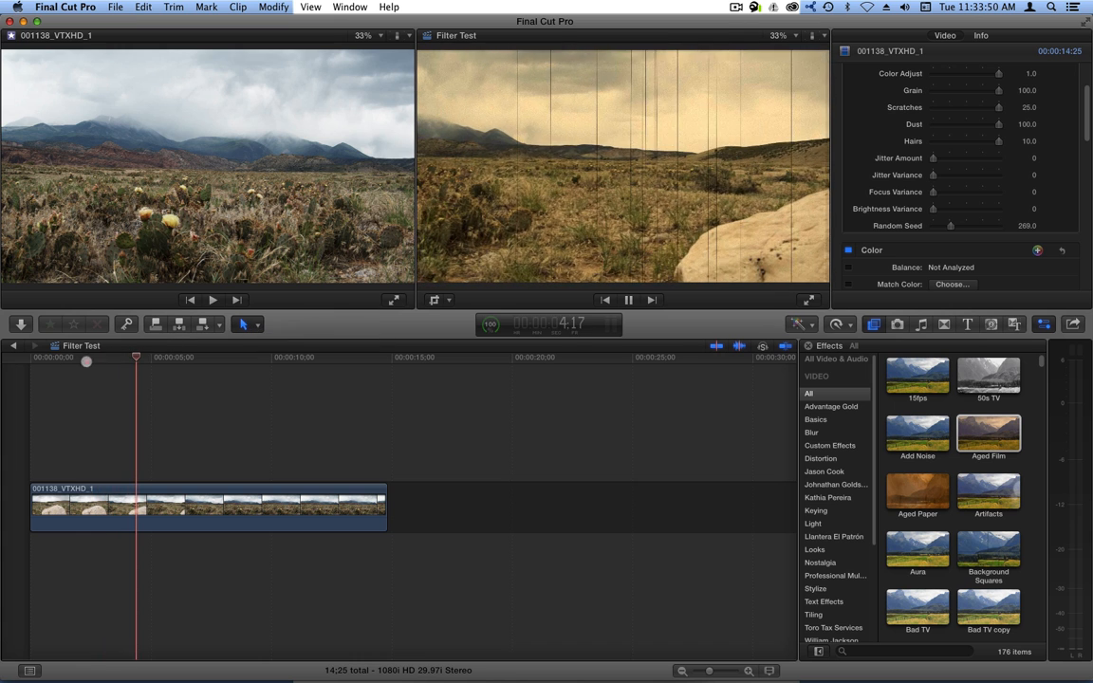
click(4, 361)
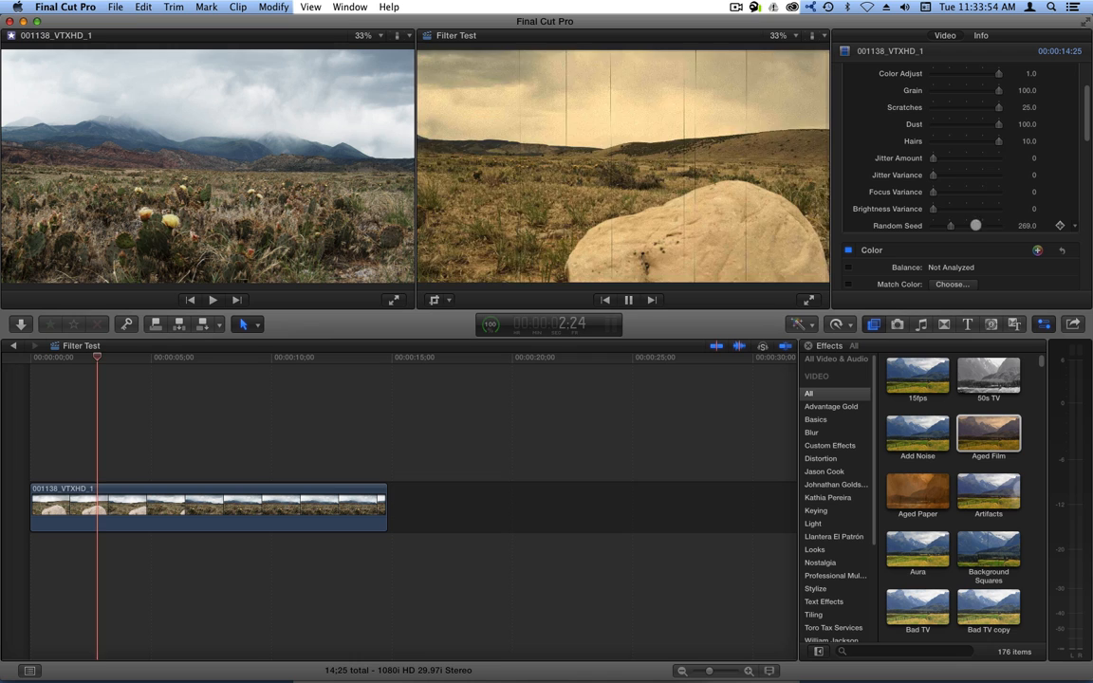
drag(1024, 225, 1026, 224)
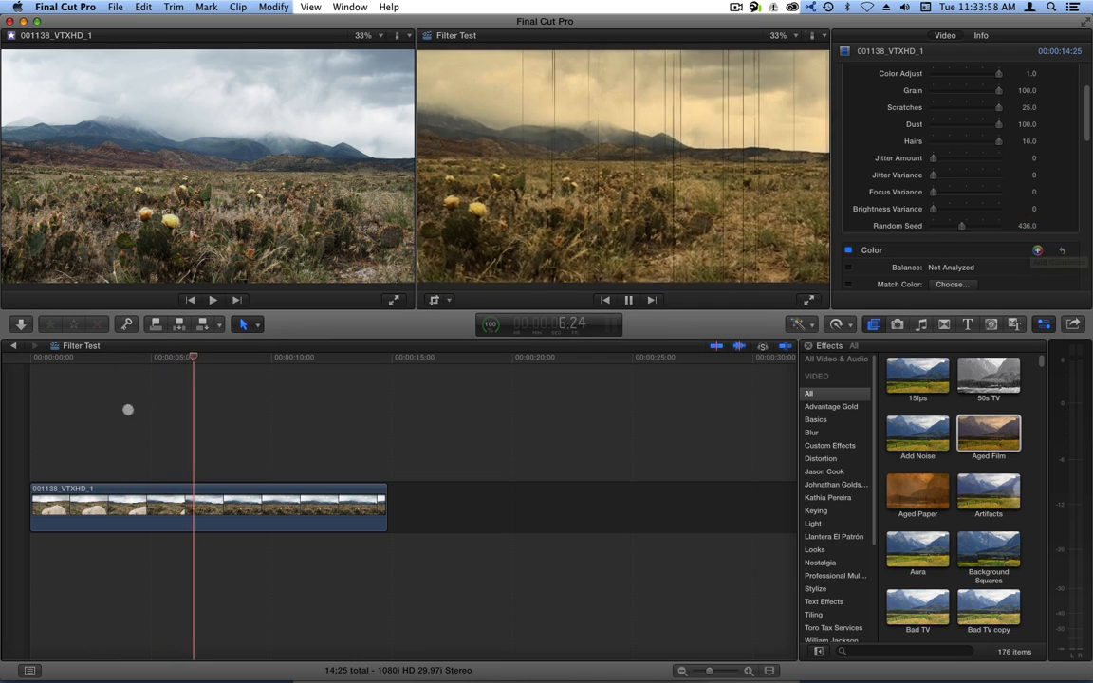
click(149, 360)
click(29, 358)
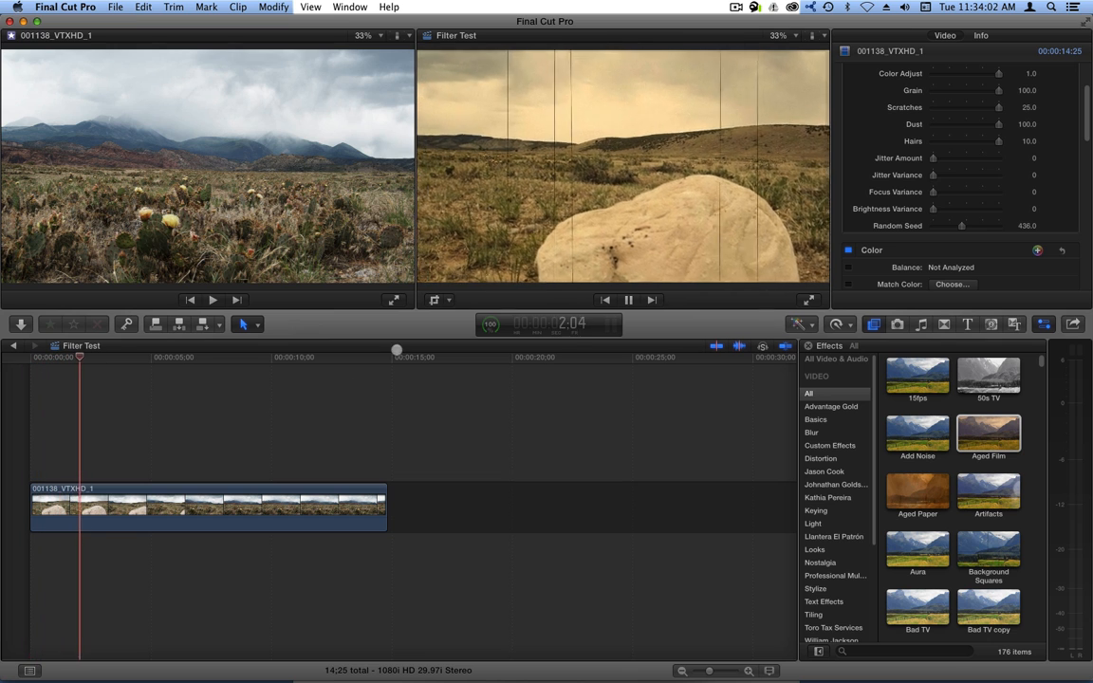
Try further Random Seed values such as 426.0 while replaying, ending at 632.0.
drag(992, 226, 958, 226)
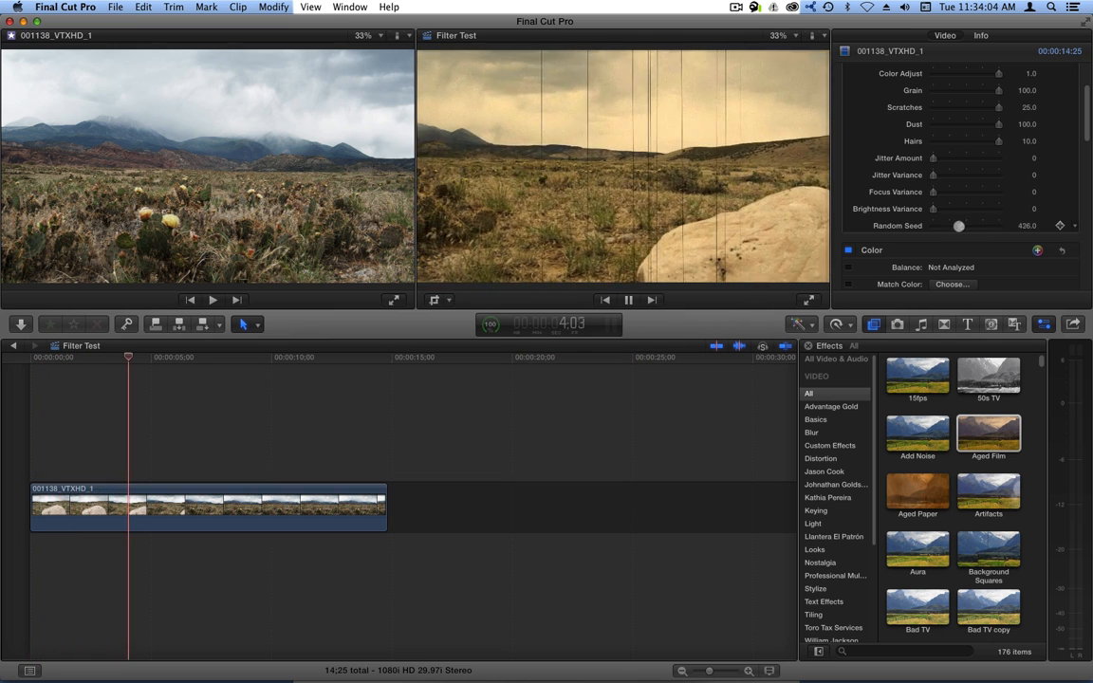
drag(84, 359, 31, 359)
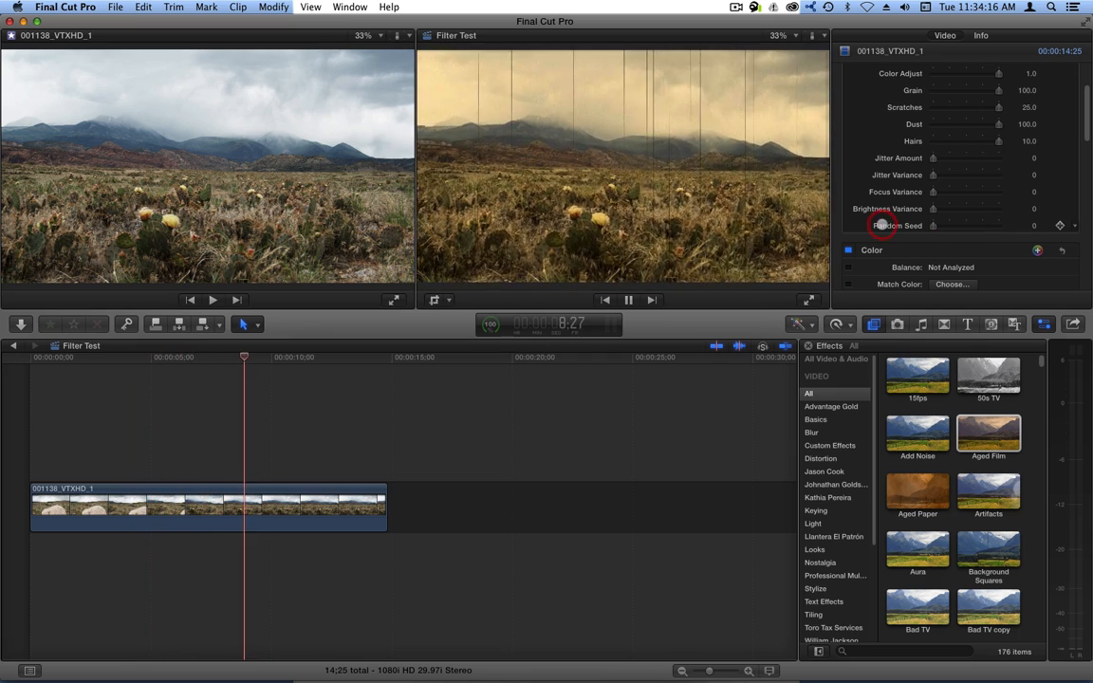
click(35, 357)
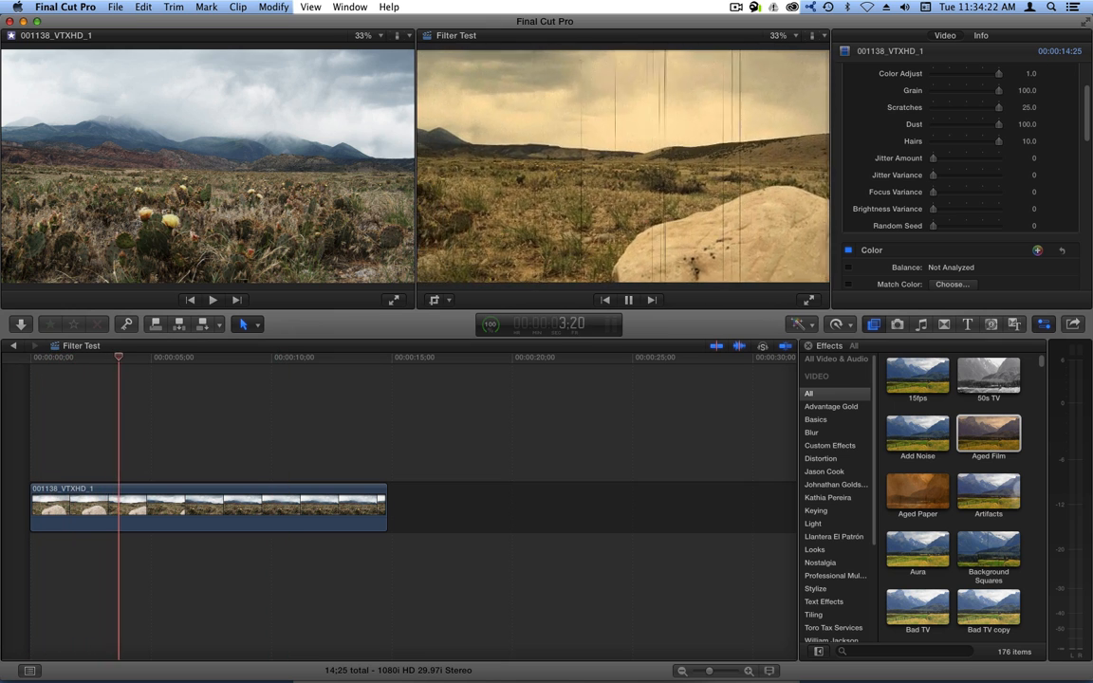
drag(931, 227, 975, 226)
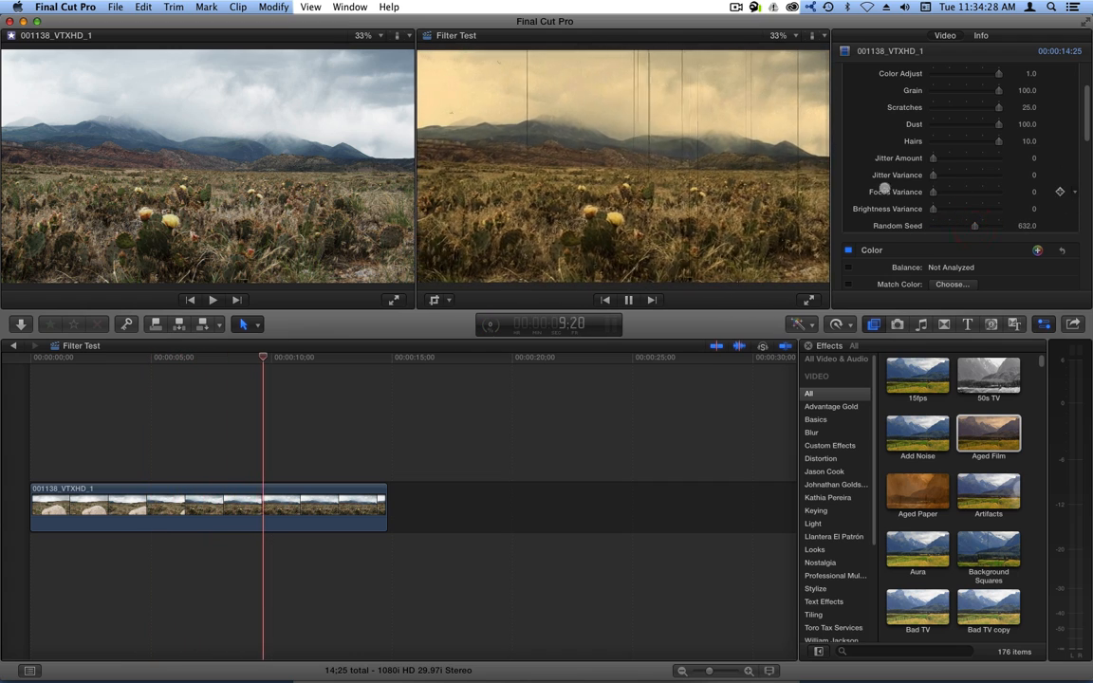
scroll(953, 199, up, 3)
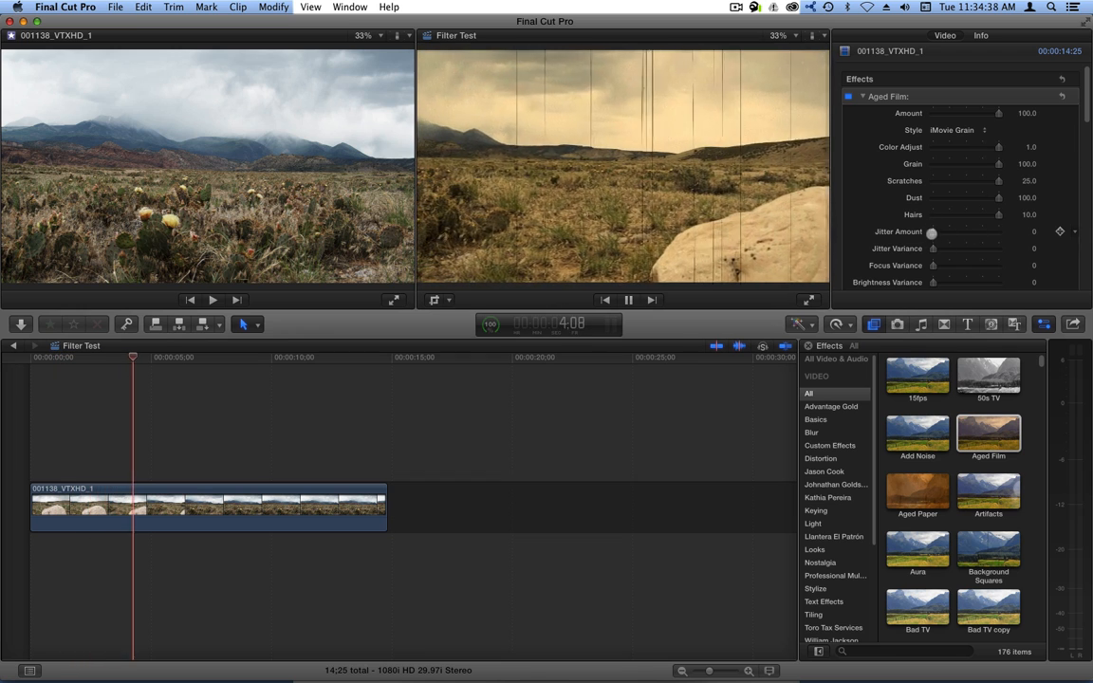
Set Jitter Amount to 0.51 and Jitter Variance to 0.21, lower Scratches to 3.0, and stop playback.
mouse_move(958, 233)
mouse_down()
mouse_move(967, 231)
mouse_move(961, 247)
mouse_up()
scroll(906, 229, down, 10)
scroll(908, 228, down, 4)
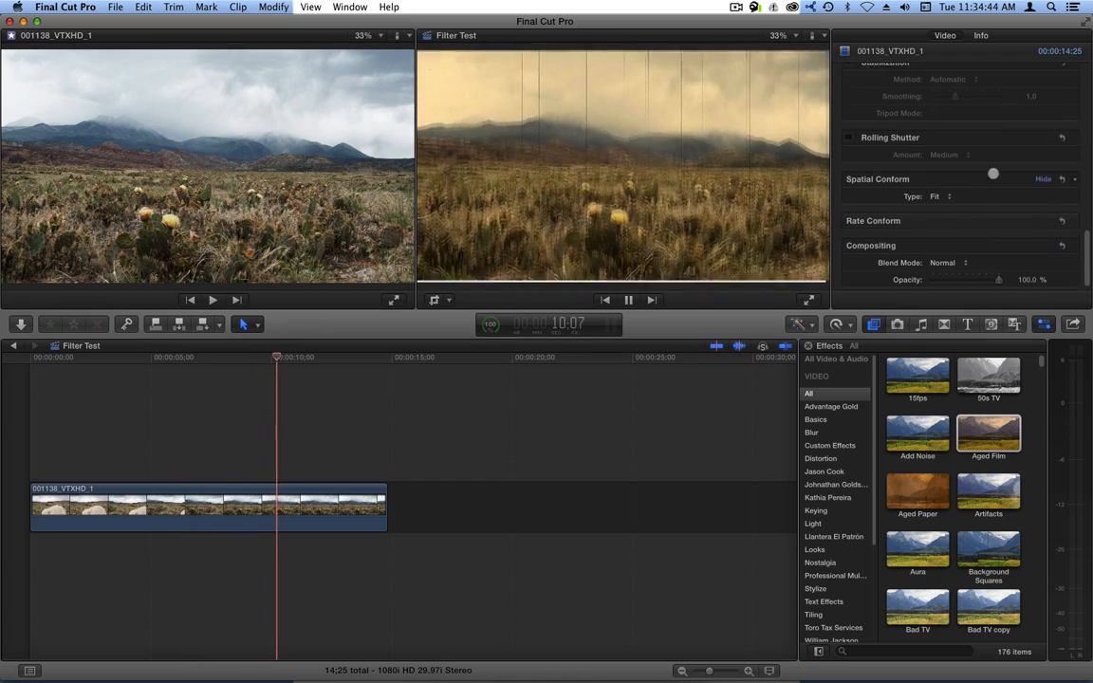
scroll(992, 181, up, 6)
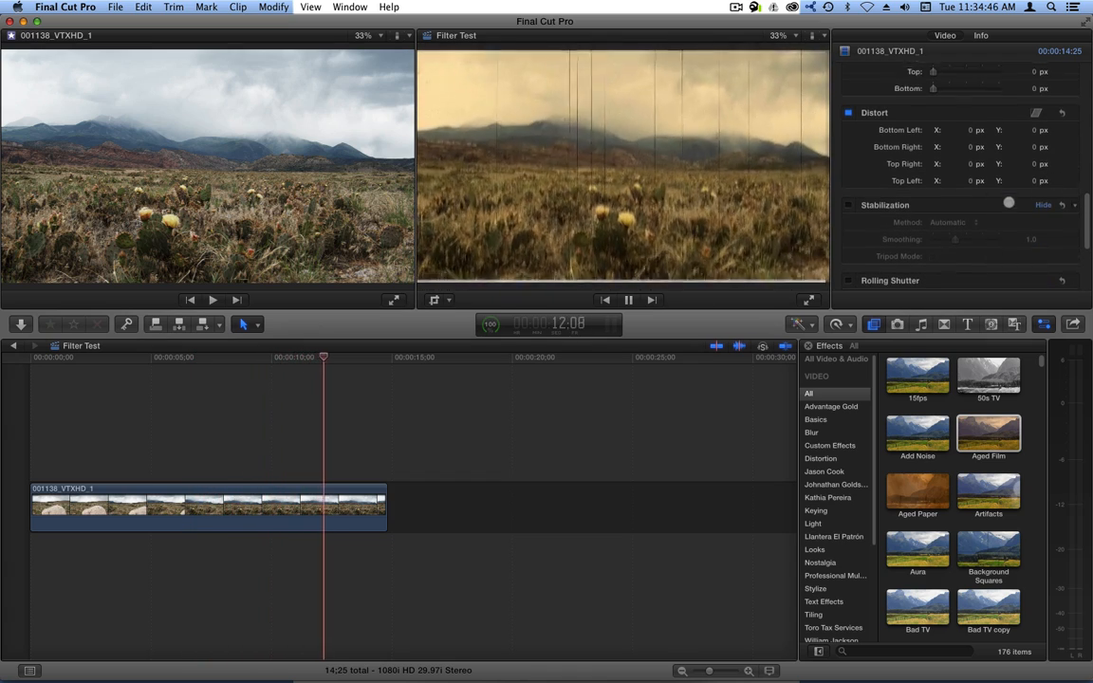
scroll(1025, 190, up, 5)
scroll(1008, 202, up, 4)
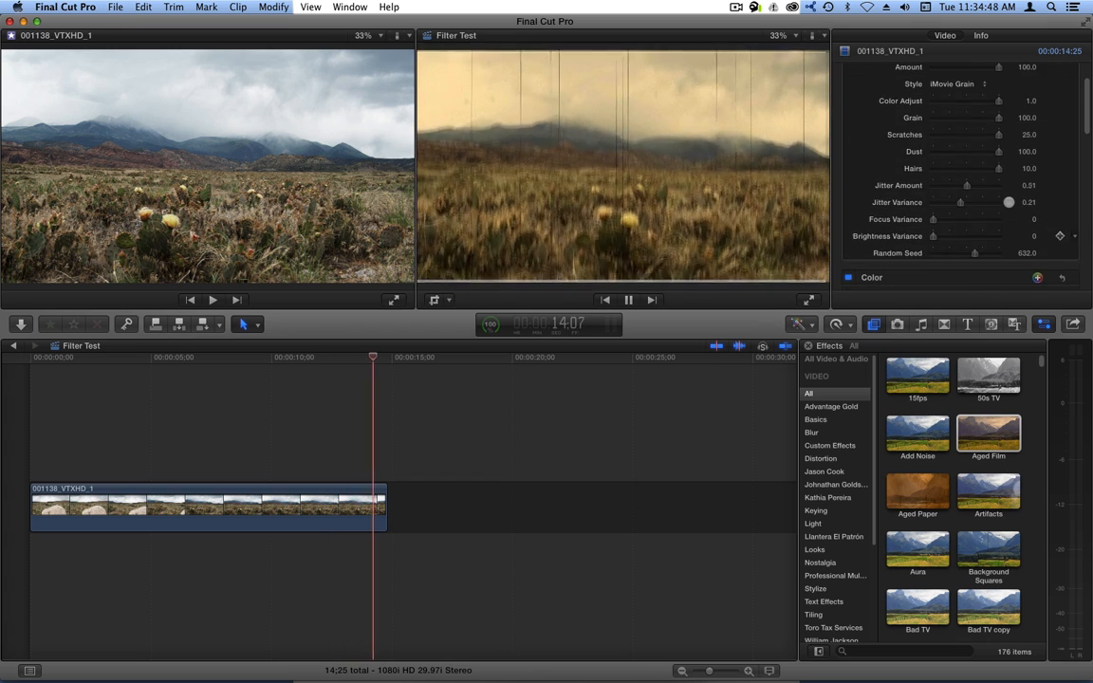
scroll(1008, 202, up, 2)
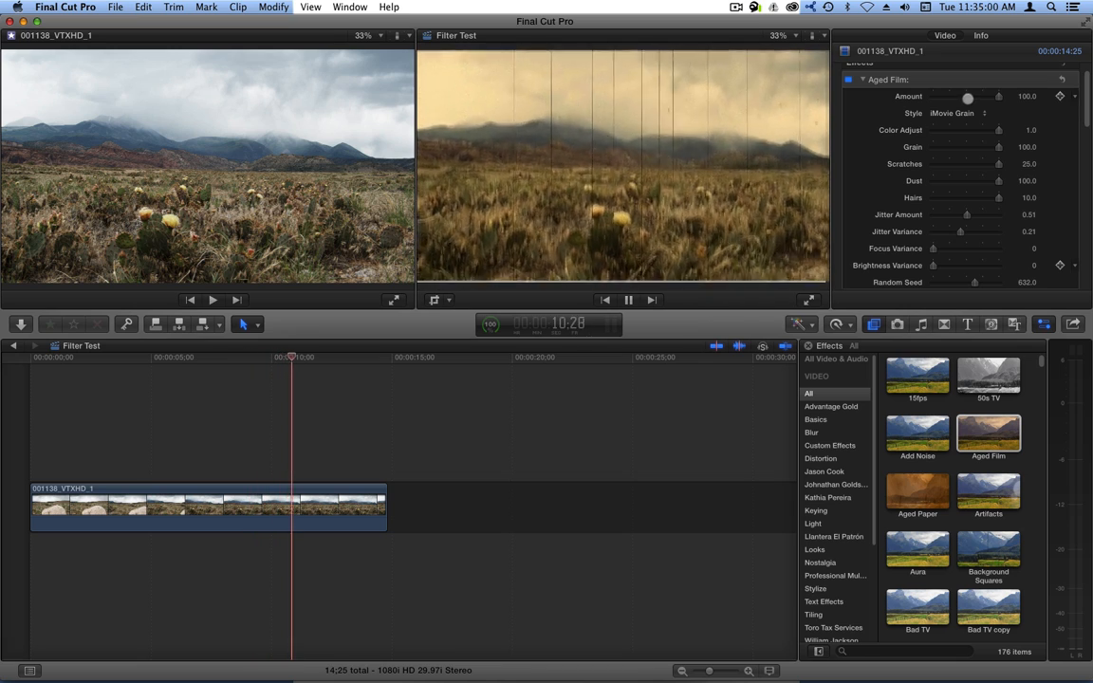
scroll(956, 140, up, 2)
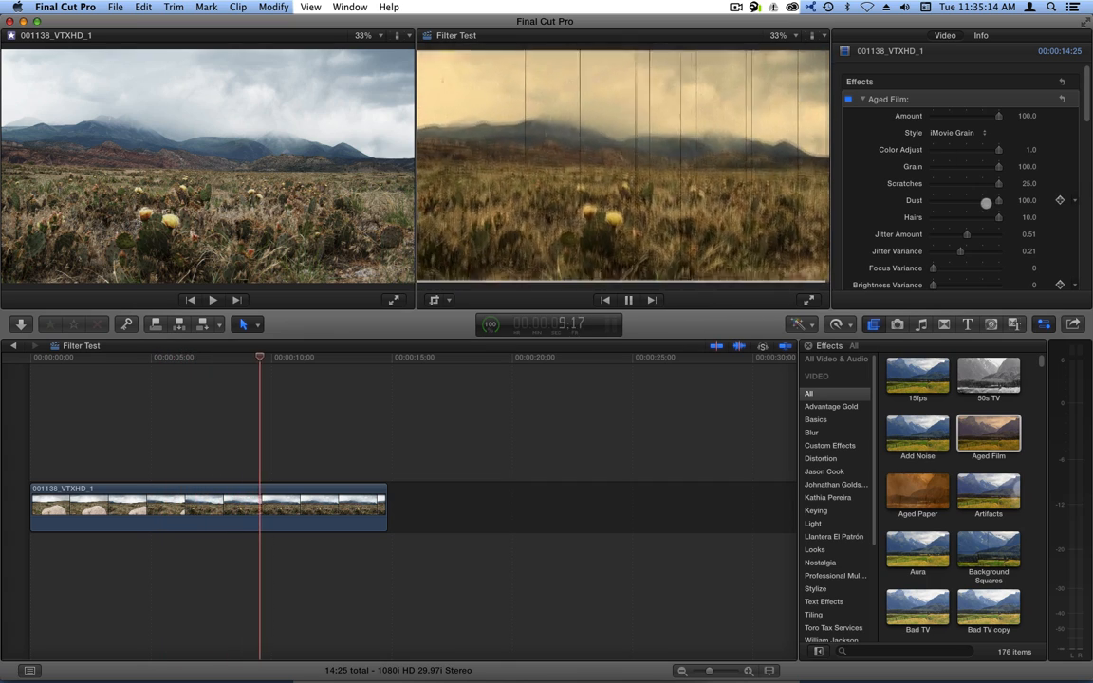
drag(997, 183, 943, 184)
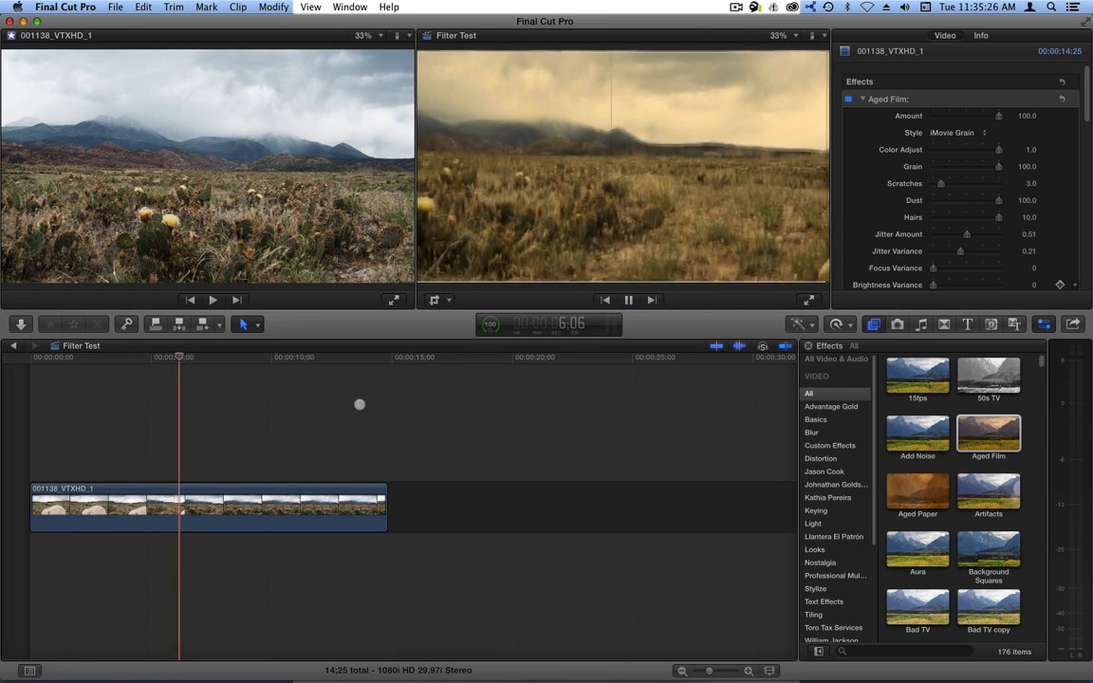
key(space)
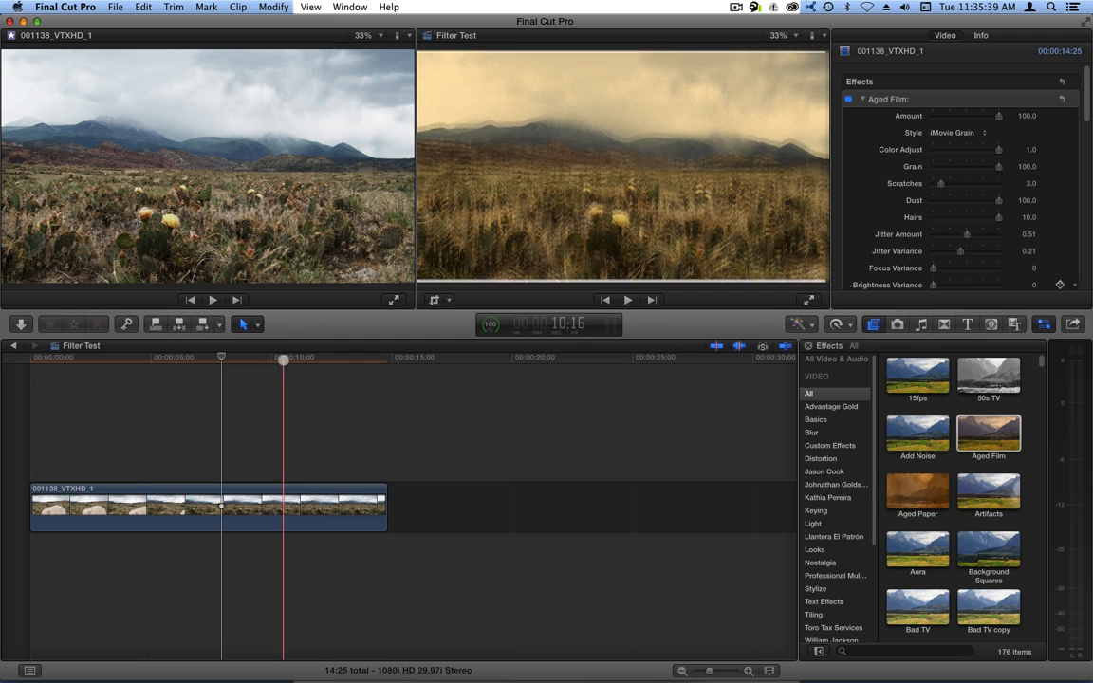
drag(284, 360, 317, 358)
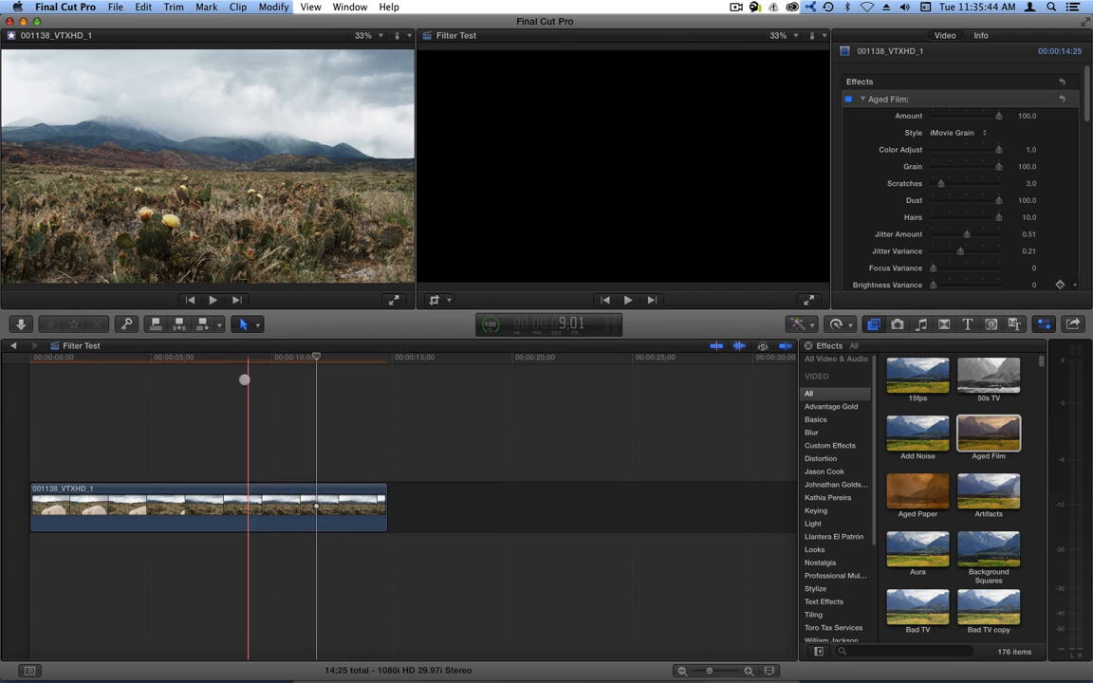
click(228, 359)
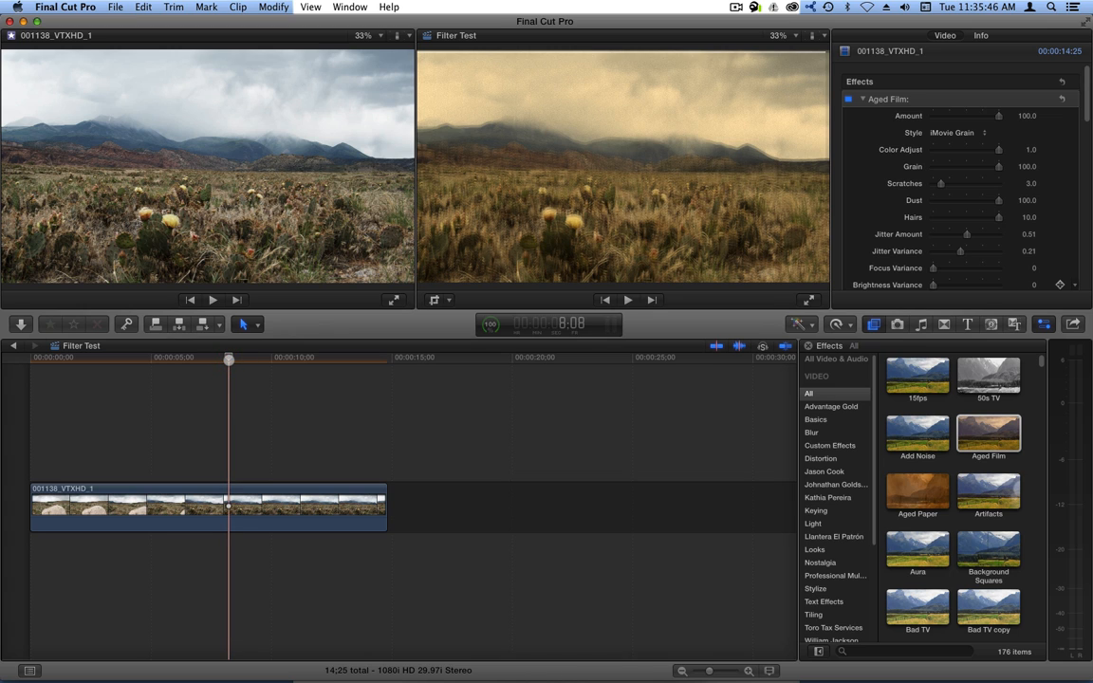
click(299, 358)
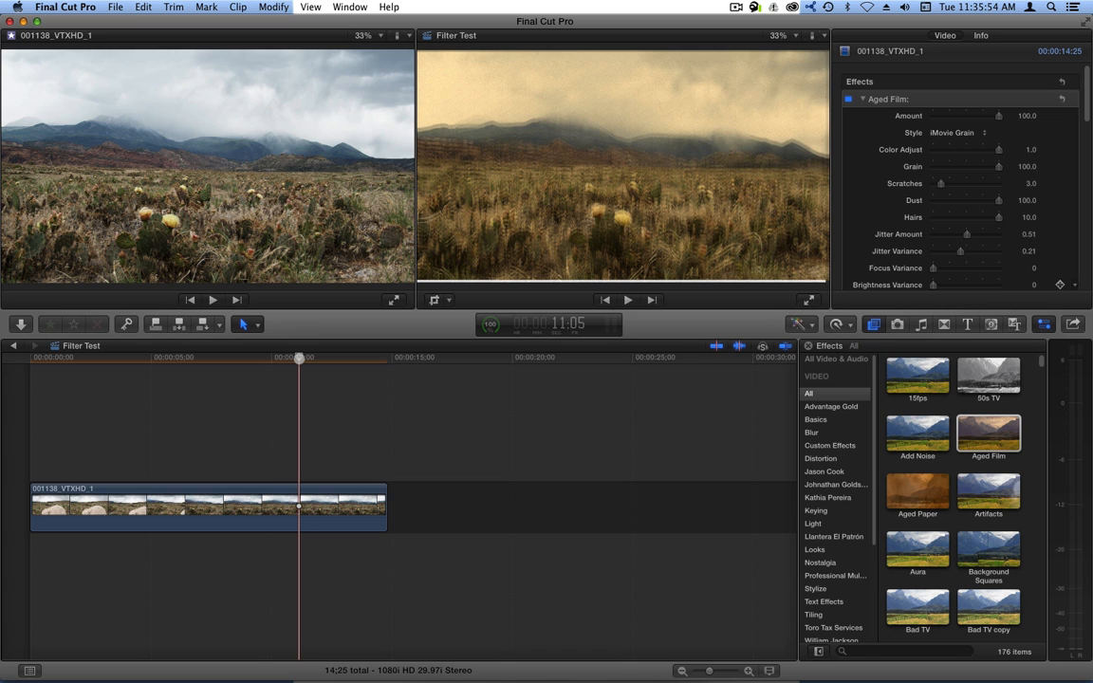
drag(299, 359, 193, 363)
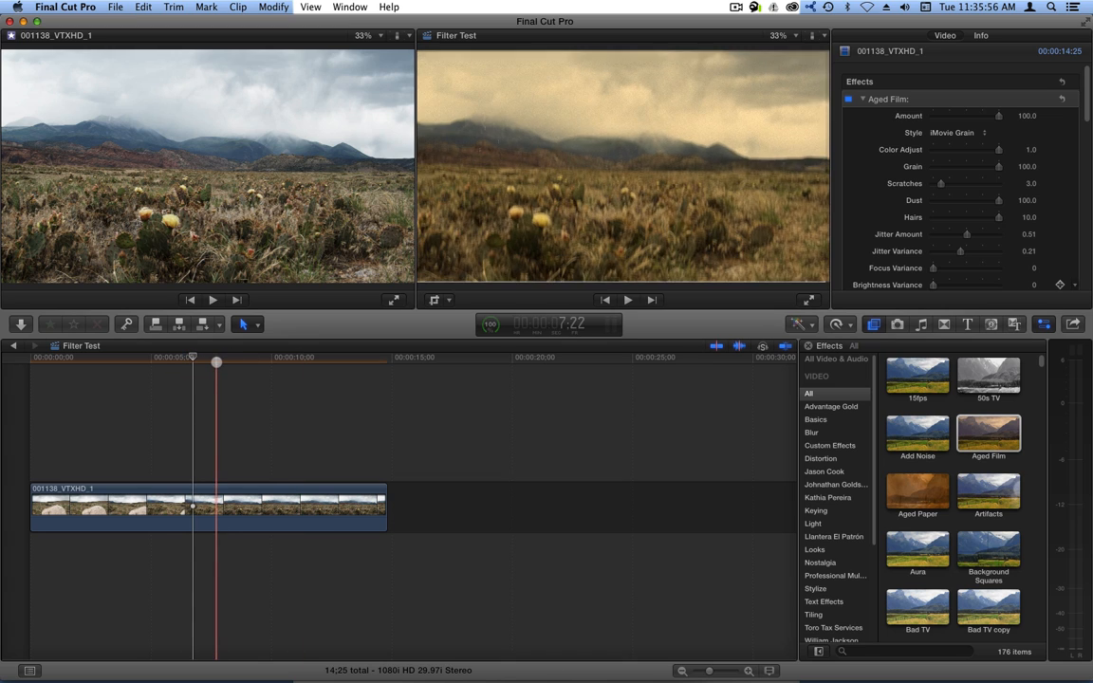